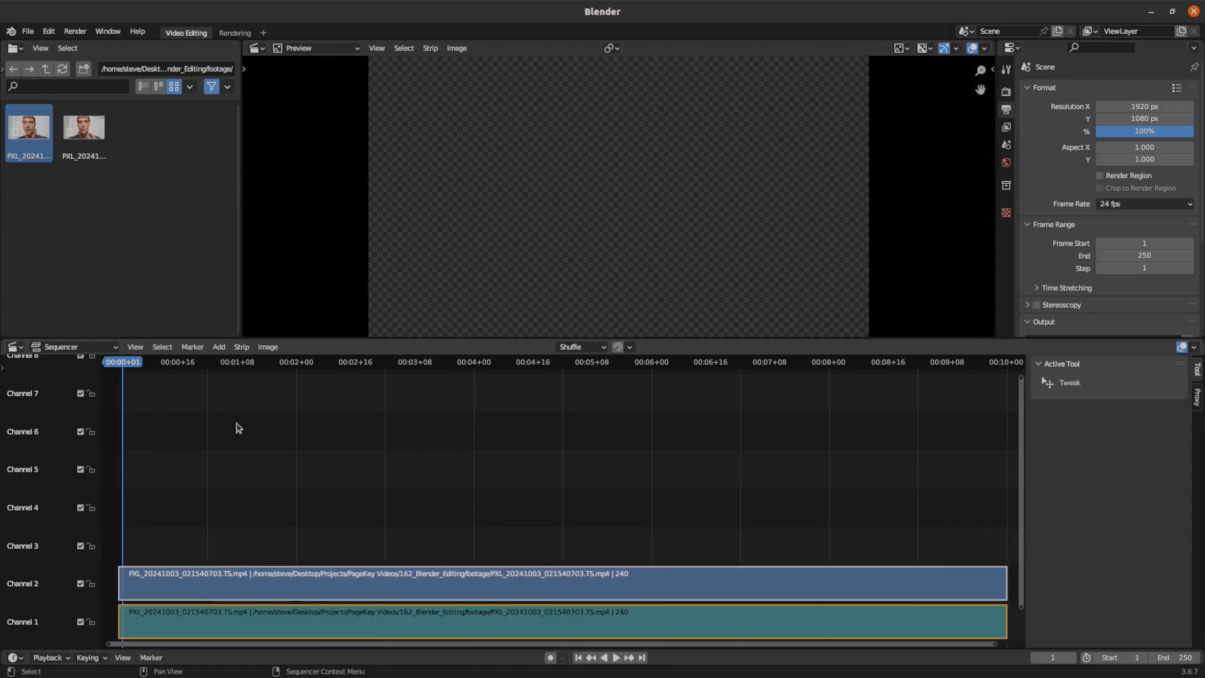
Step: Inspect the video strip in channel 2 and show the waveform on the sound strip in channel 1
left_click(173, 593)
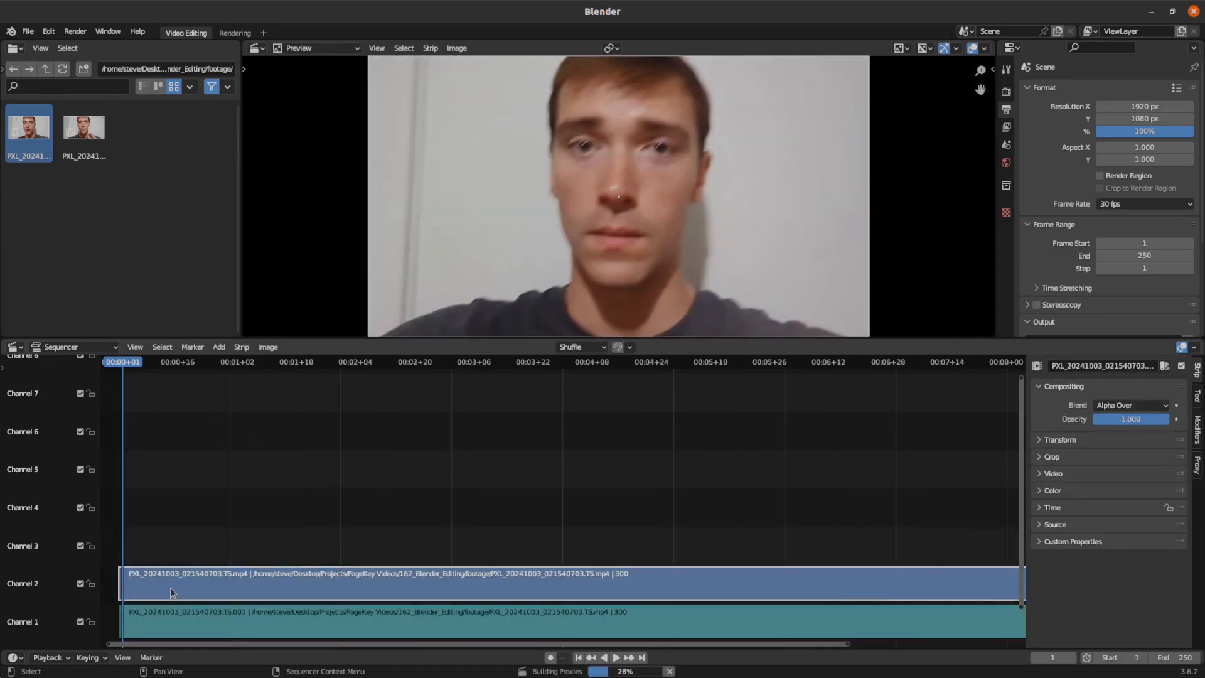
left_click(180, 631)
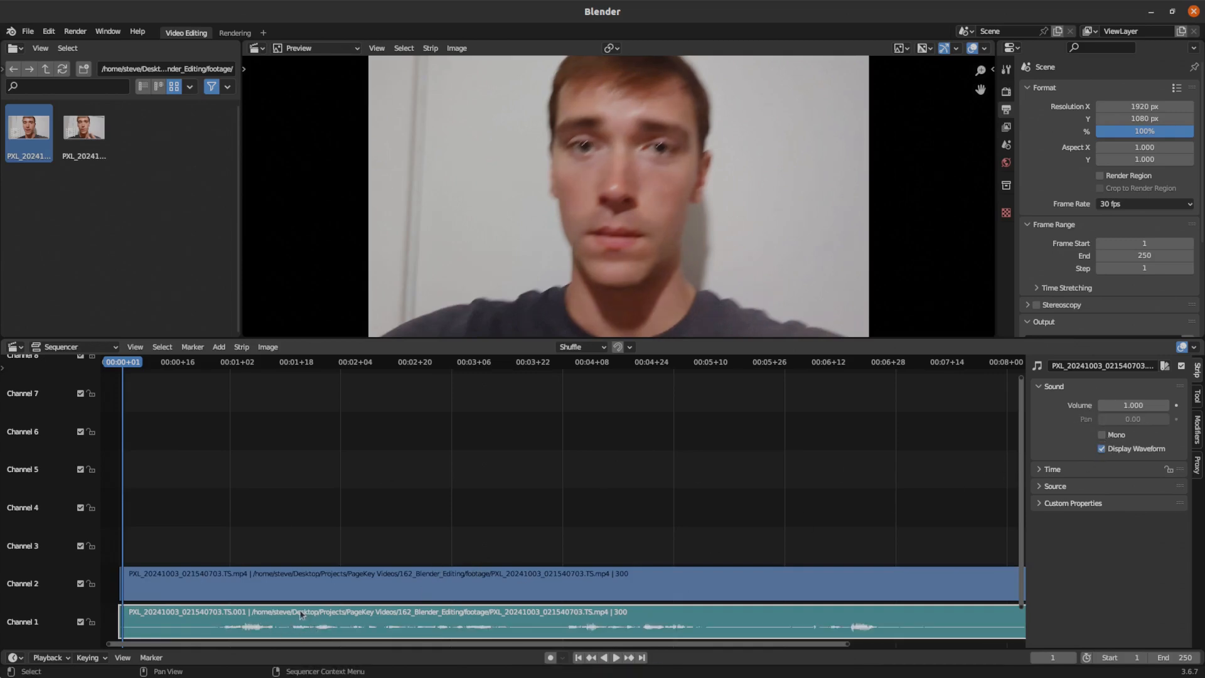
left_click(297, 548)
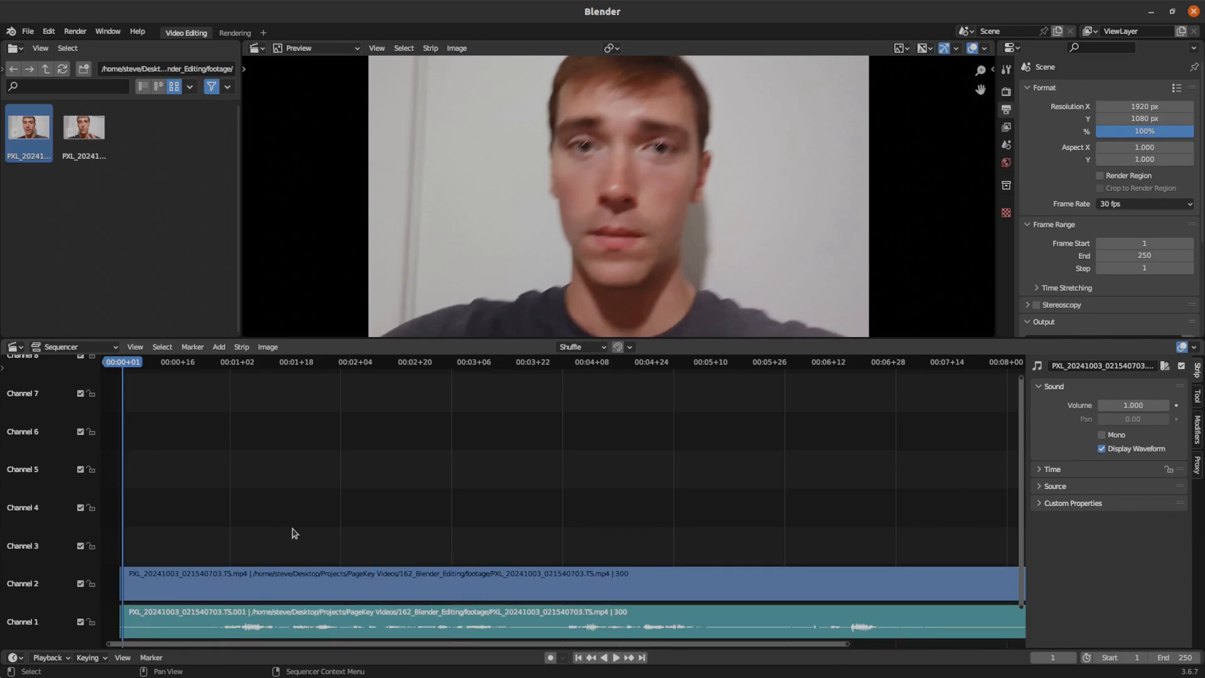
Step: Split both the video and sound strips at 00:00+26
left_click_drag(190, 362, 215, 439)
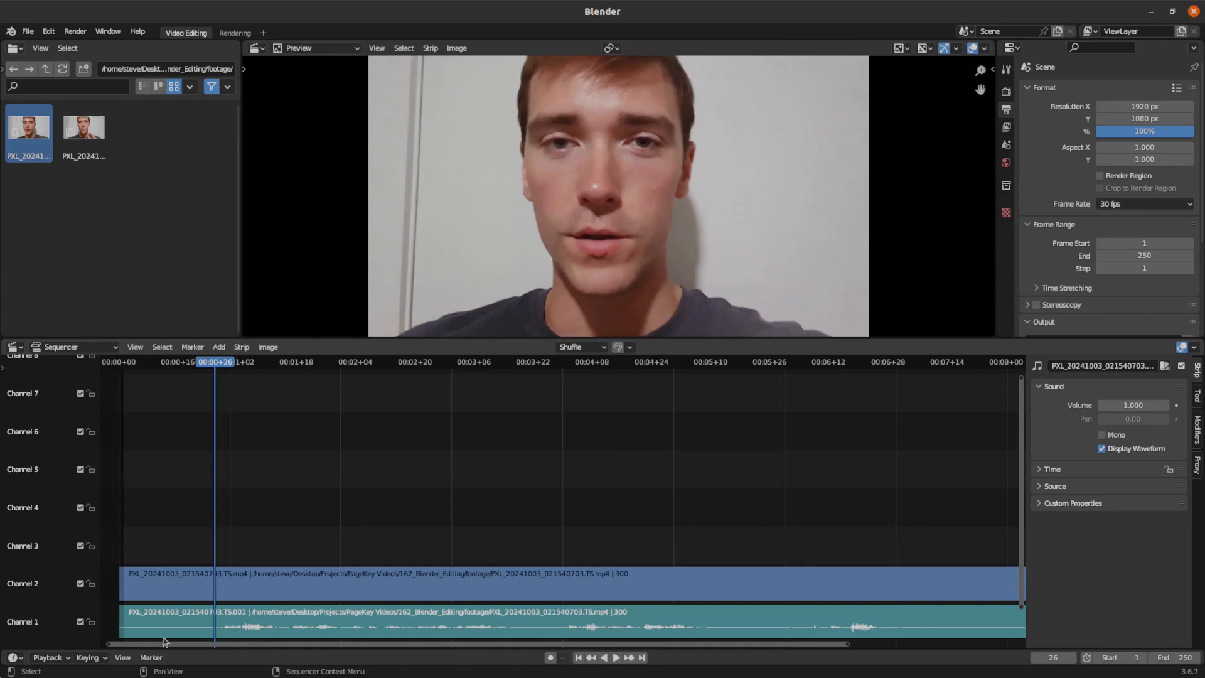
left_click(248, 576)
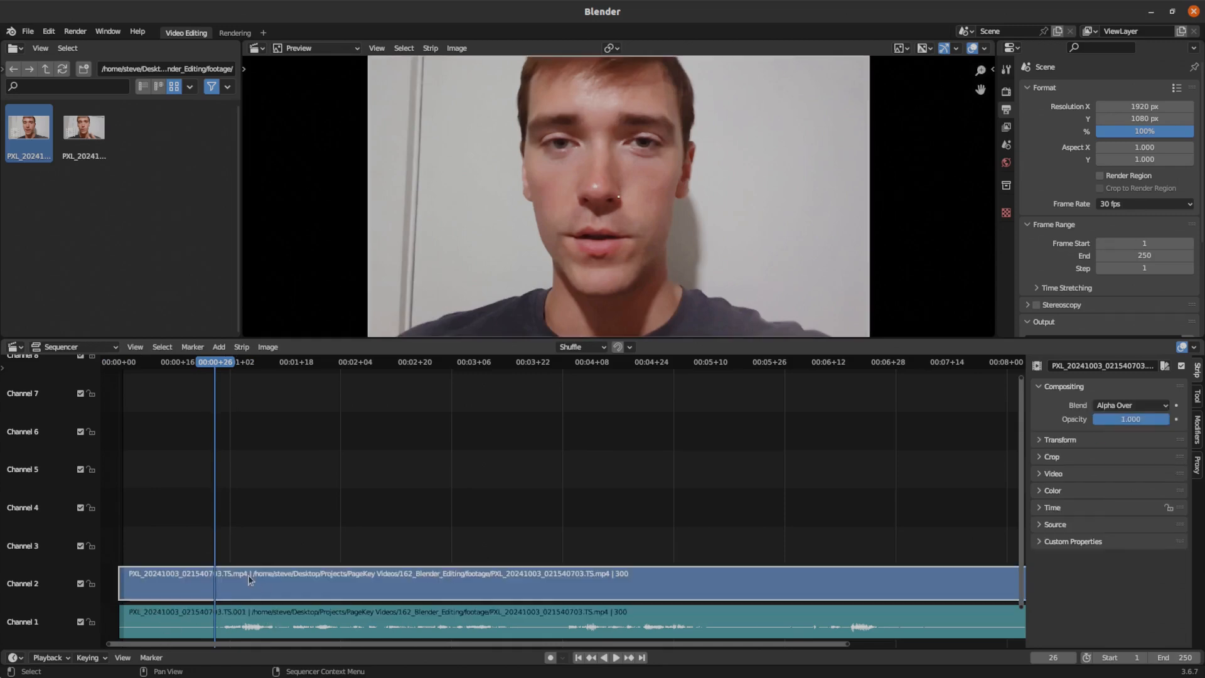
left_click(280, 542)
left_click_drag(287, 534, 249, 605)
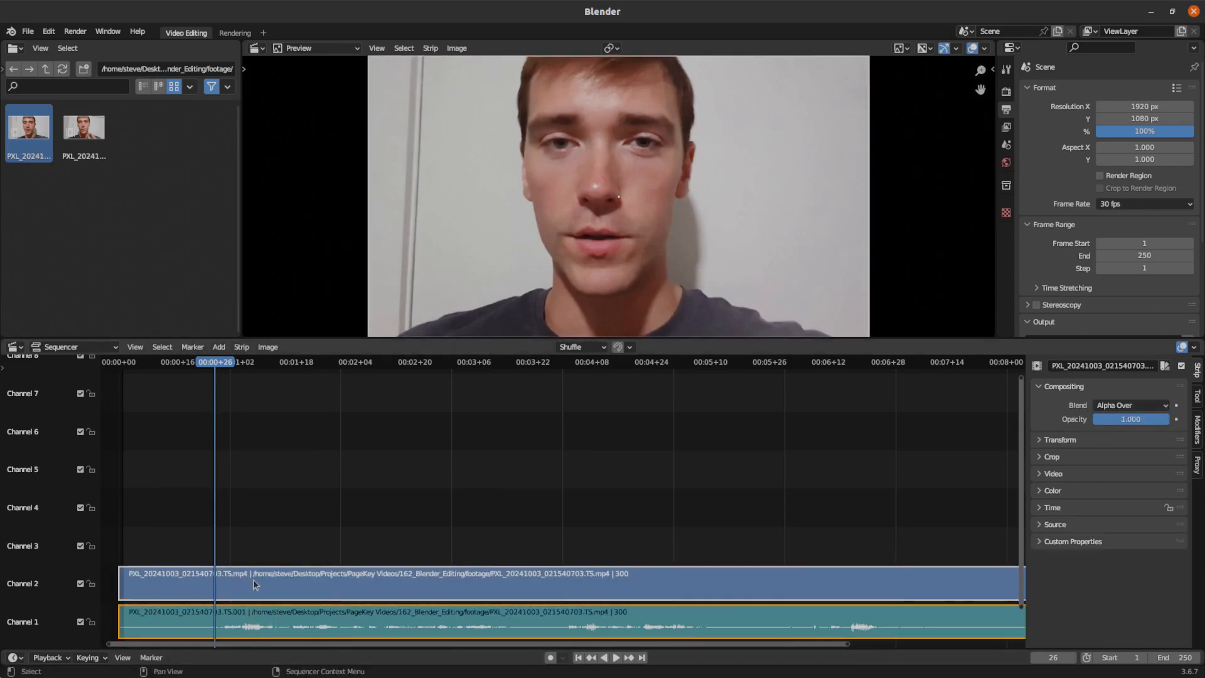
key("k")
Step: Delete the short video and sound segments before the cut
left_click(177, 590)
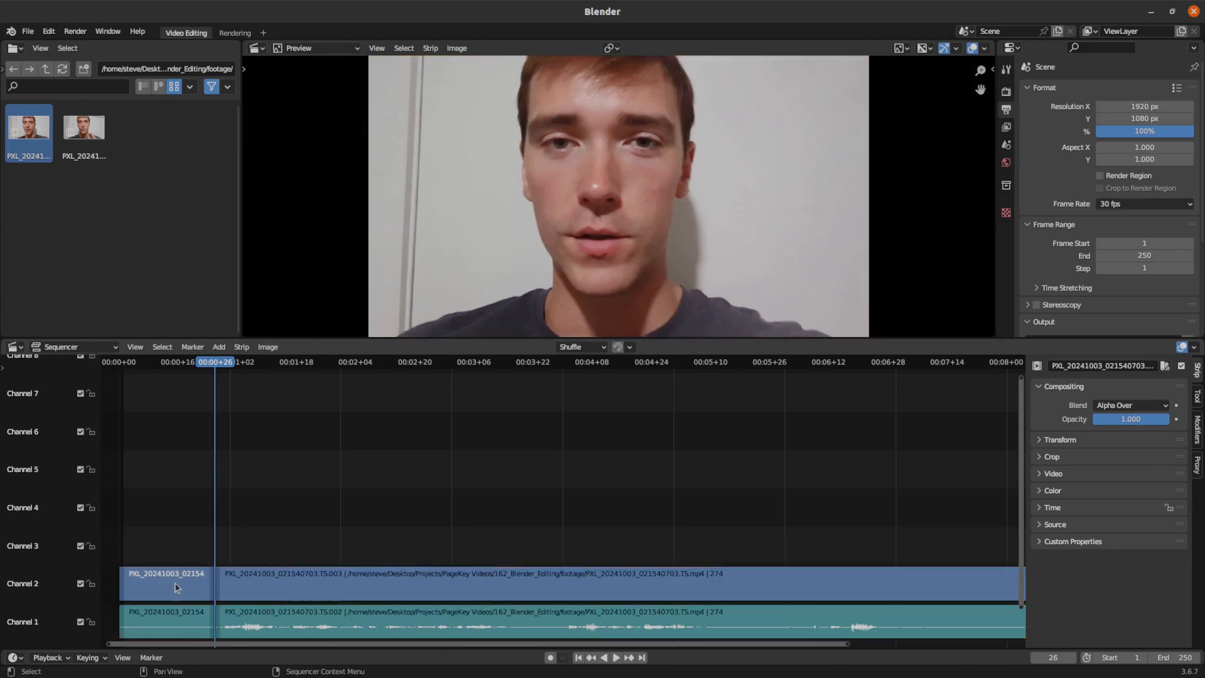
left_click(179, 623, "shift")
key("x")
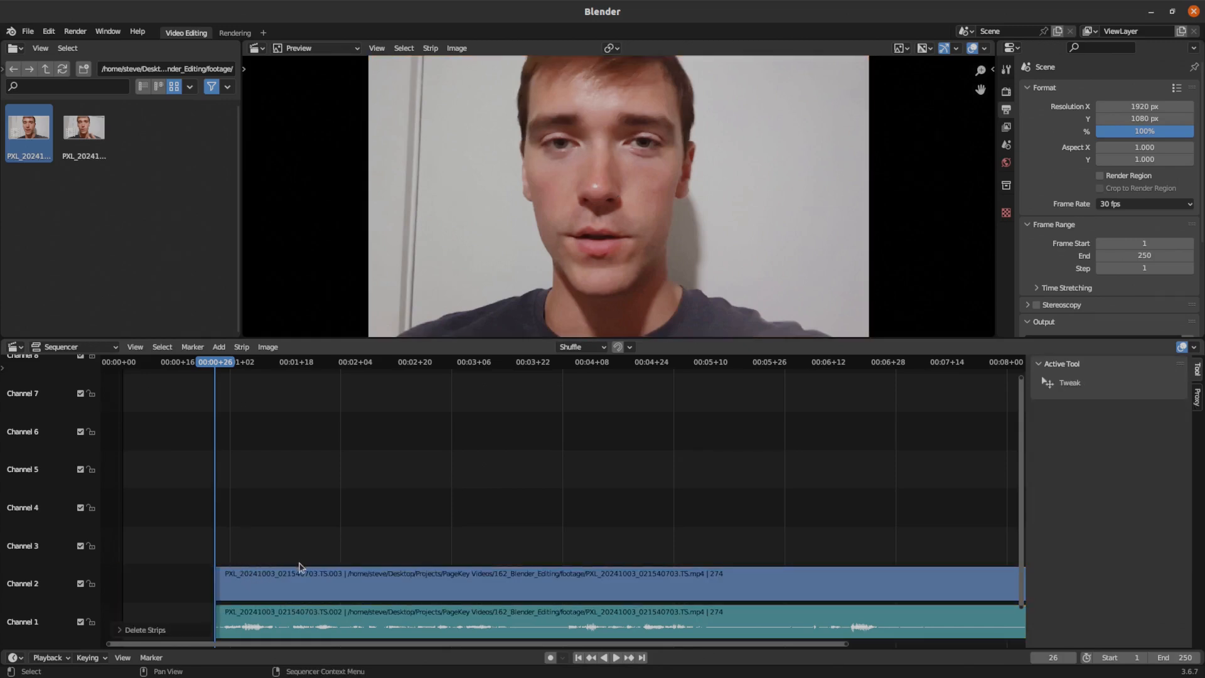
Step: Move the remaining video and sound strips together back to the start of the timeline
left_click(293, 588)
left_click(291, 618, "shift")
left_click_drag(325, 590, 223, 585)
left_click(219, 558)
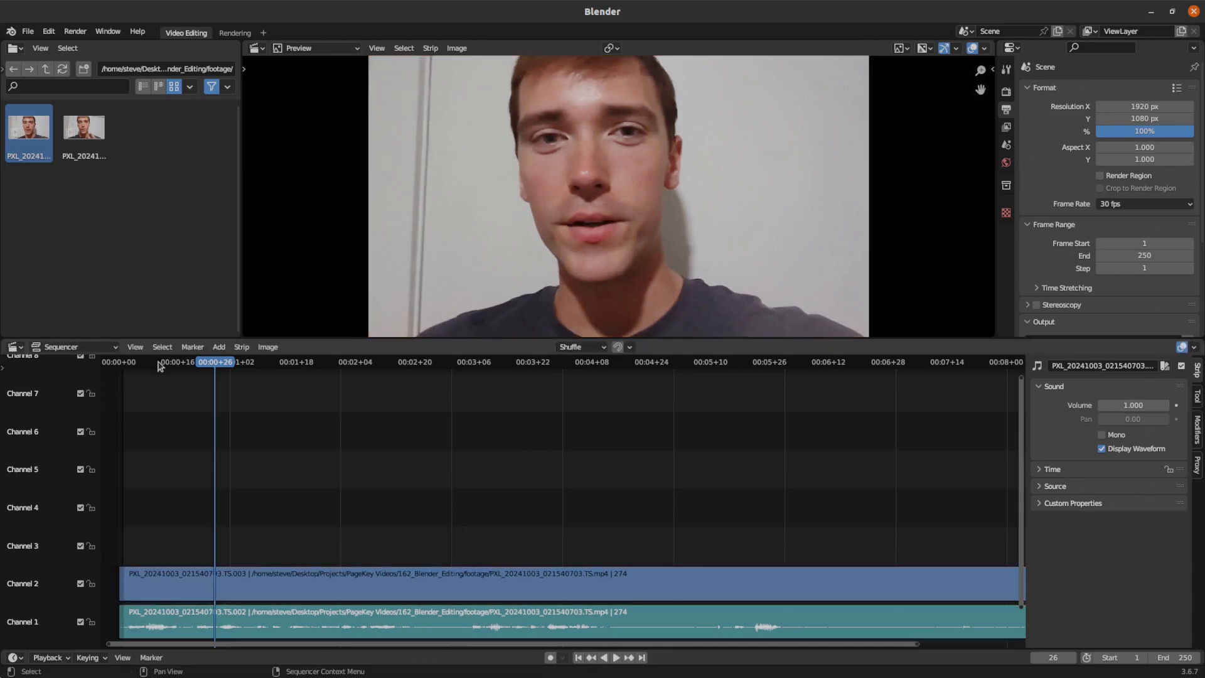
Step: Play the footage up to 00:04+14 and split both the video and sound strips there
key("space")
key("space")
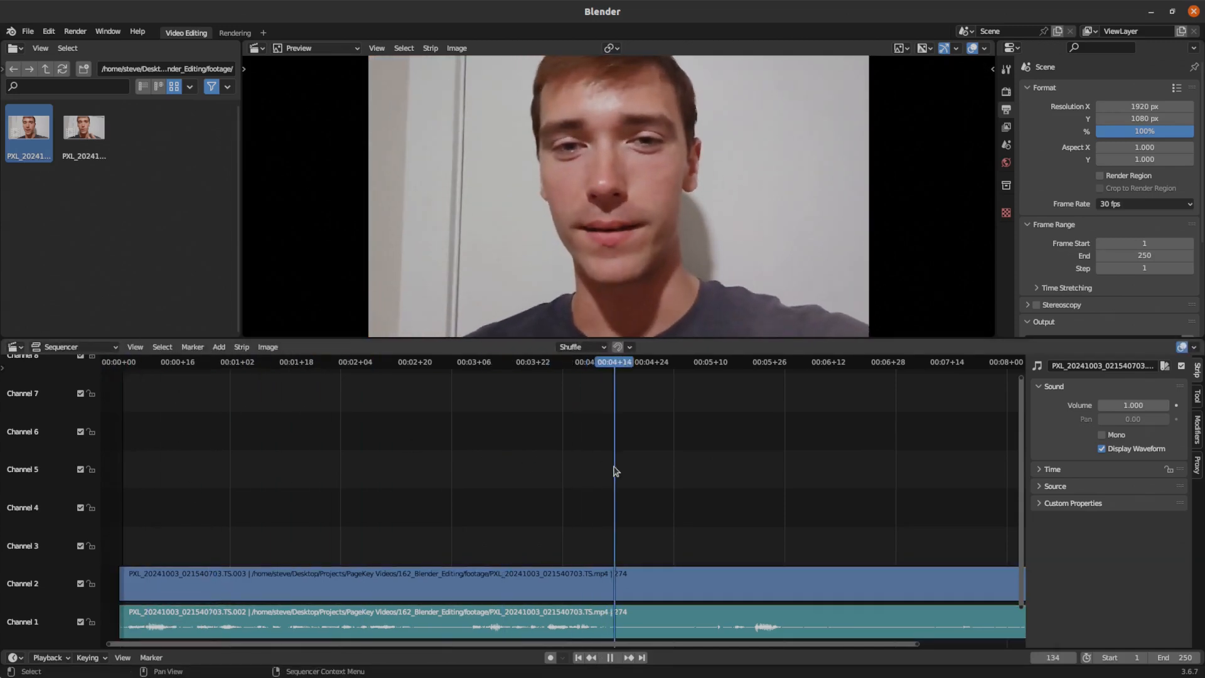
left_click(680, 574)
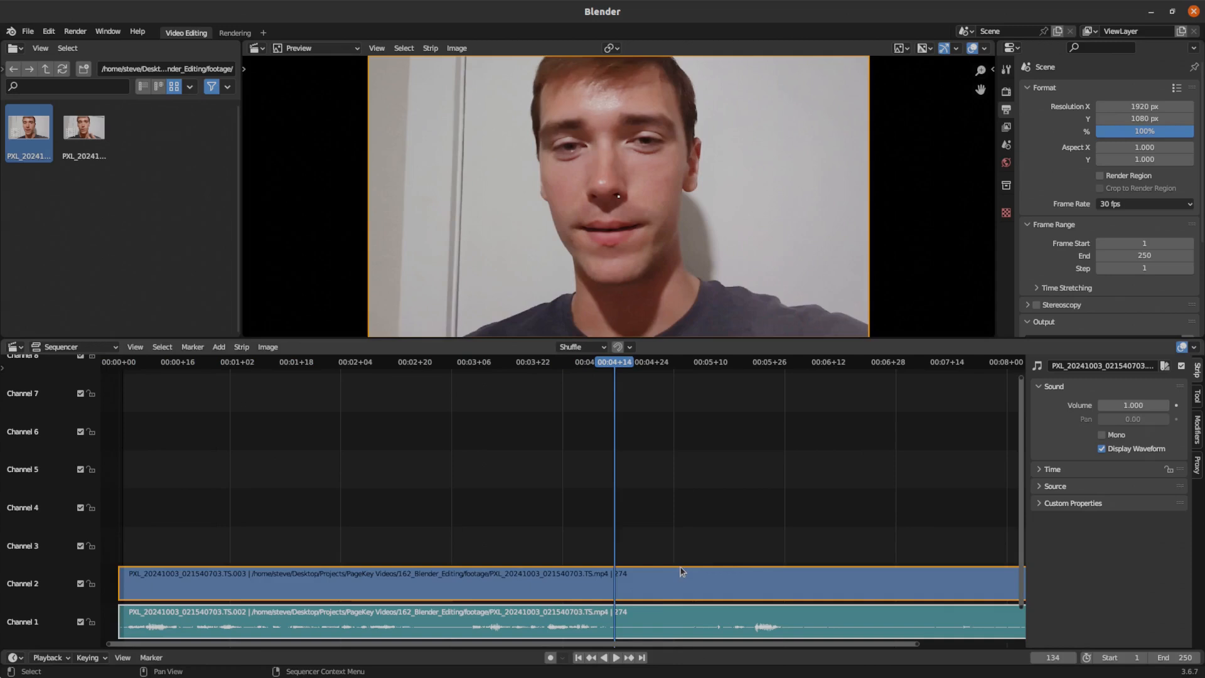
key("k")
Step: Split the trailing strips again at 00:05+11 and delete the video and sound segments between the two cuts
left_click_drag(613, 370, 714, 380)
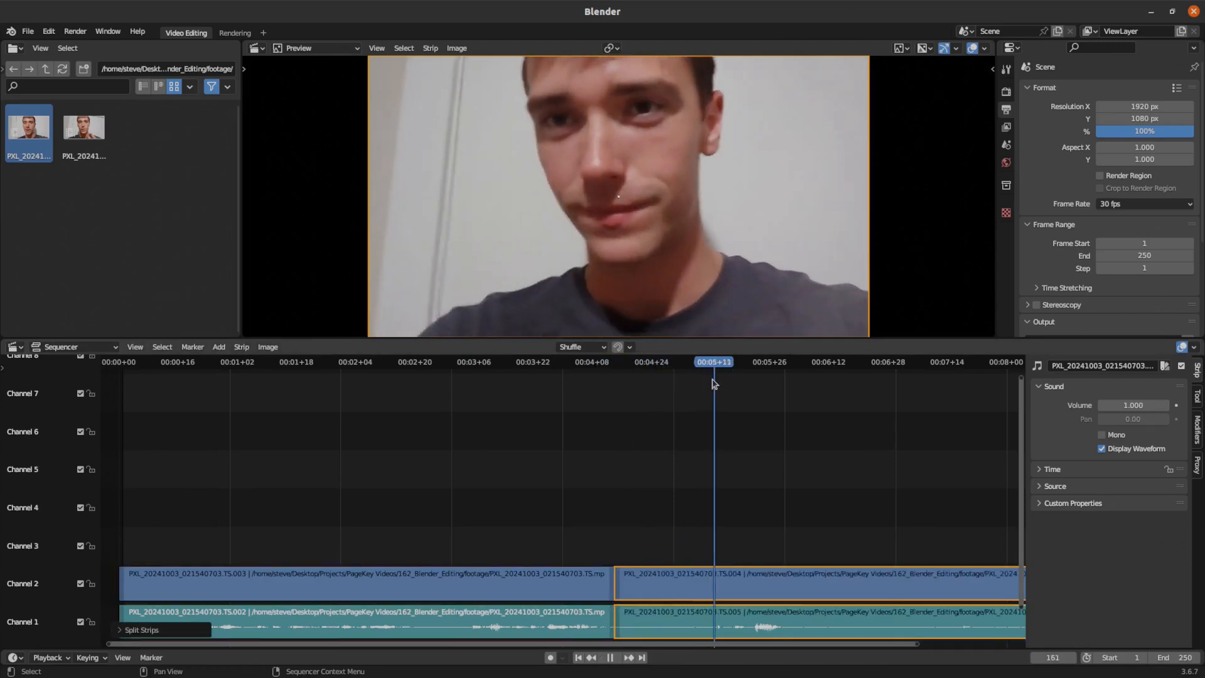
key("k")
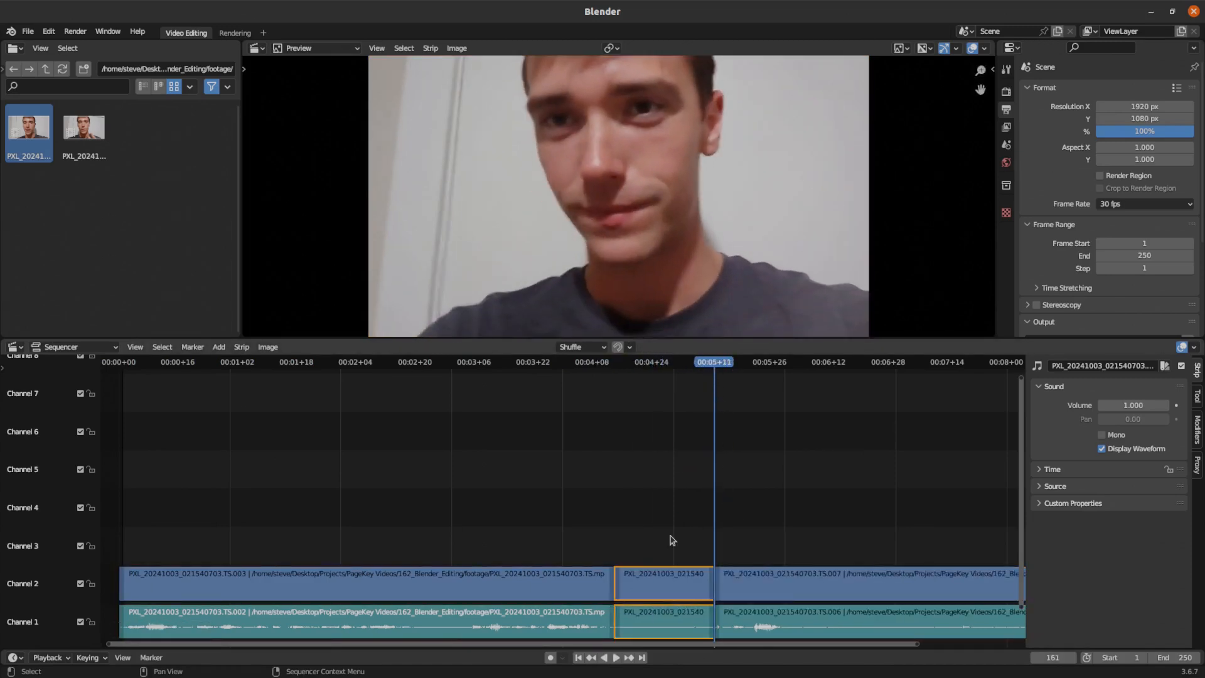
key("x")
Step: Slide the trailing video and sound strips against the end of the first section and play back across the cut
left_click_drag(790, 476, 784, 634)
key("g")
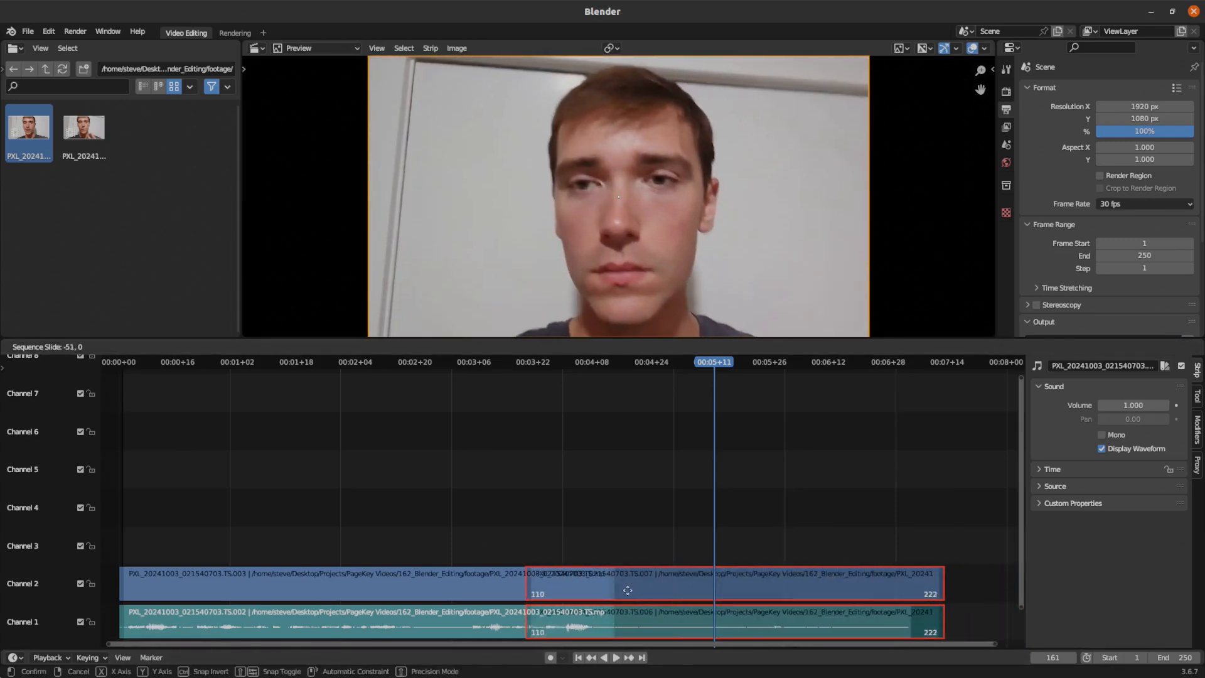
left_click(629, 593)
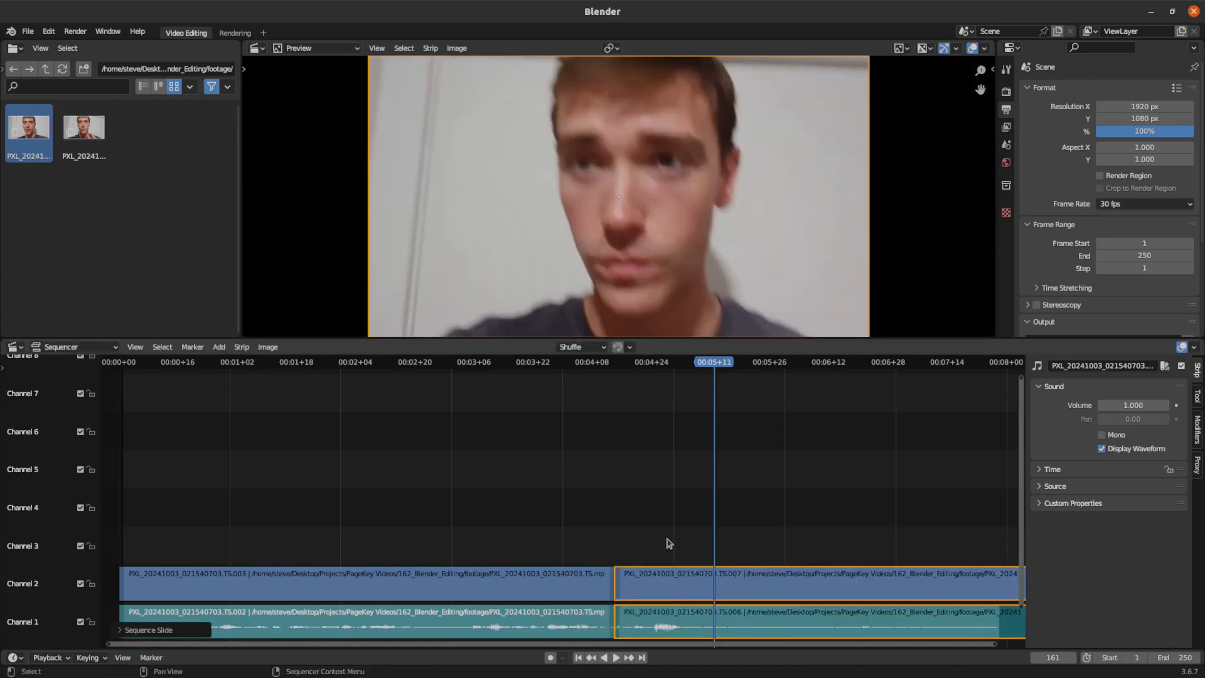
left_click_drag(680, 578, 641, 587)
left_click(649, 490)
left_click(596, 367)
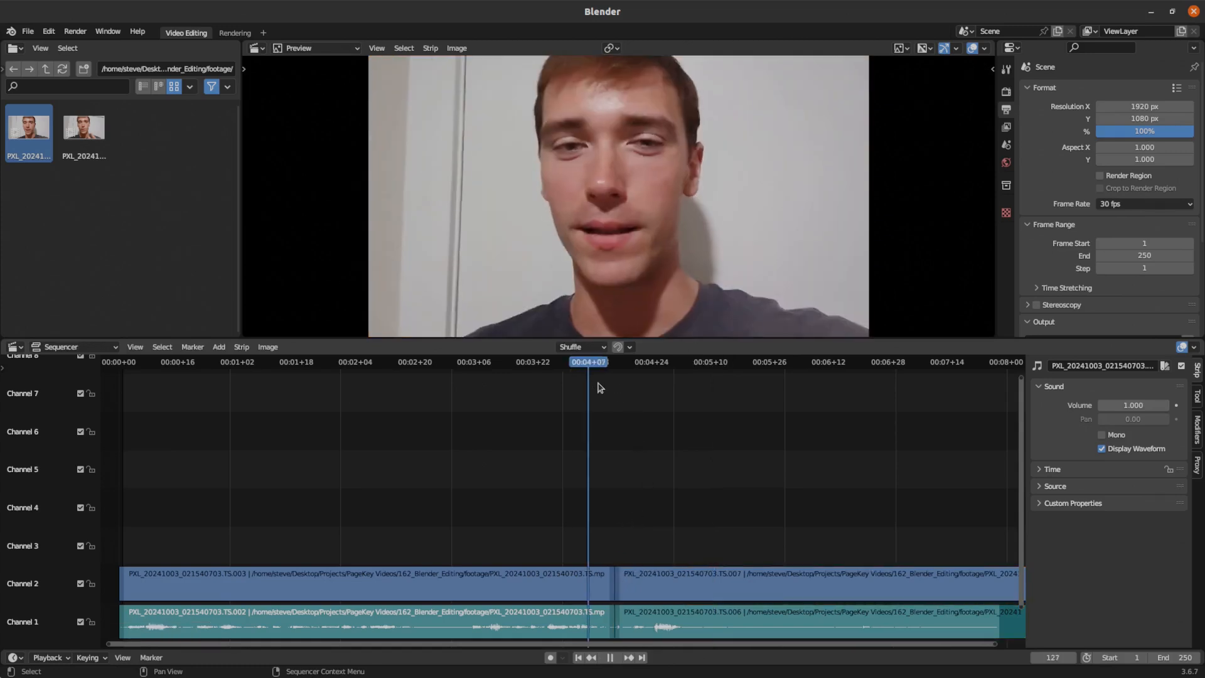
key("space")
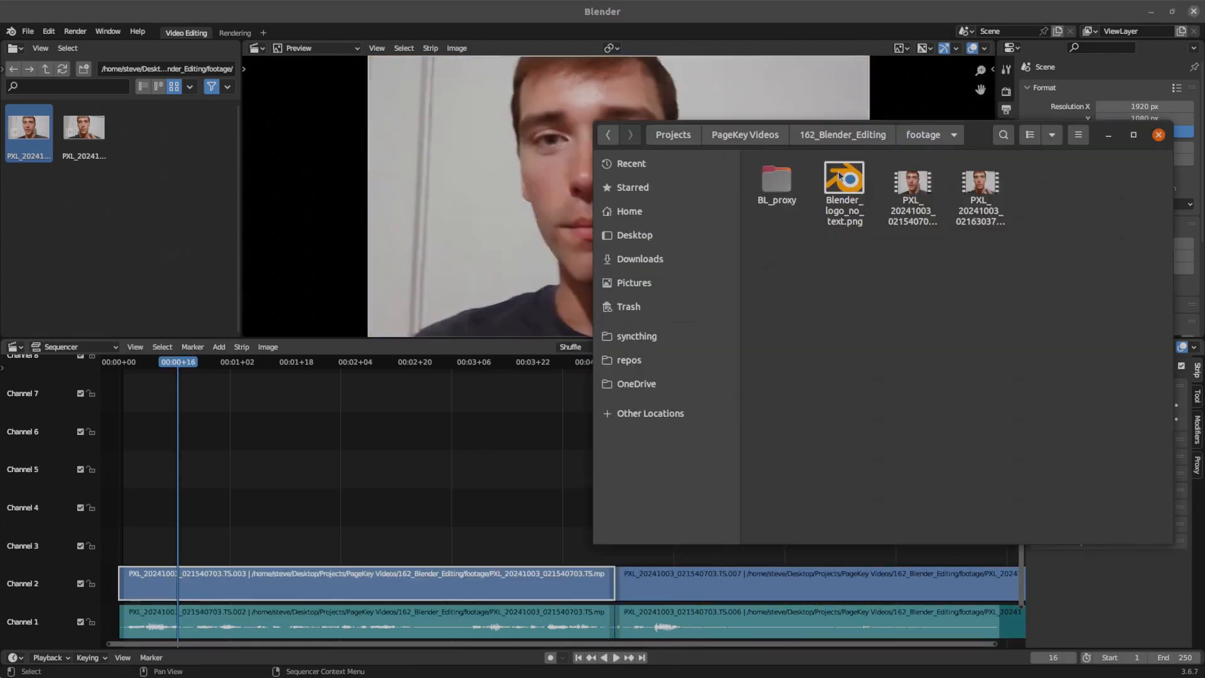
Step: Add Blender_logo_no_text.png from the footage folder to channel 4 at the start of the timeline
left_click(852, 182)
left_click_drag(852, 182, 150, 514)
left_click(279, 488)
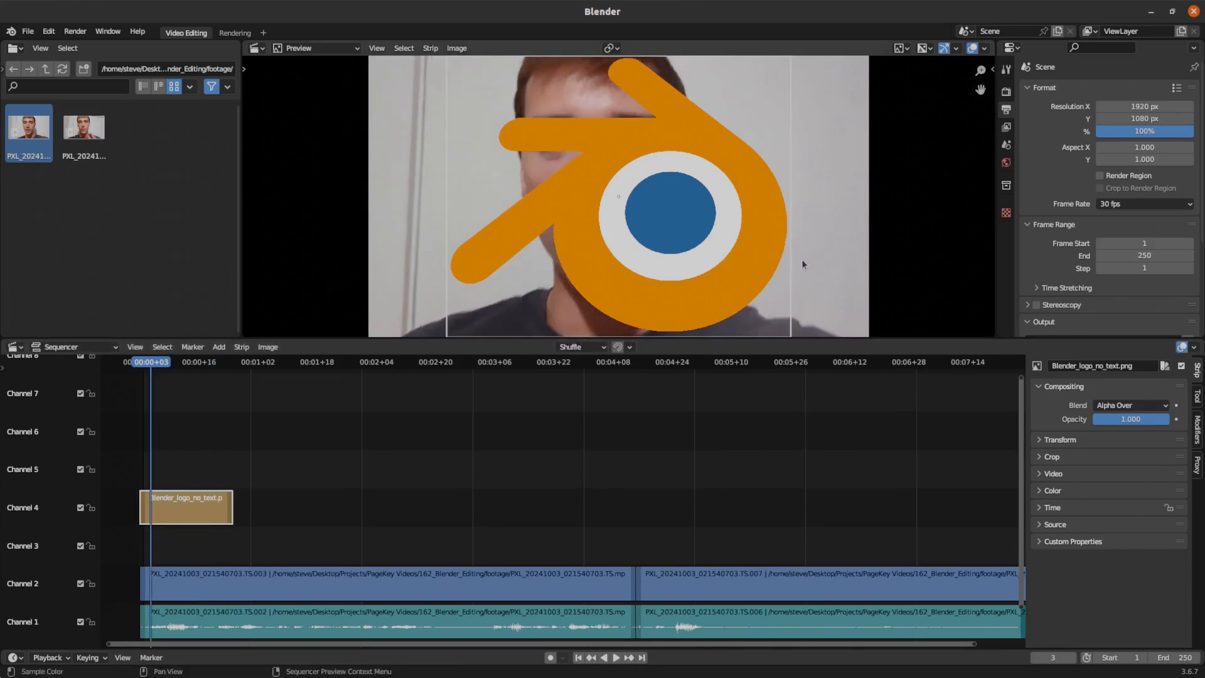
Step: Scale the logo down to about 0.205 and place it in the picture's upper right corner, at about X 619, Y 304 px
key("s")
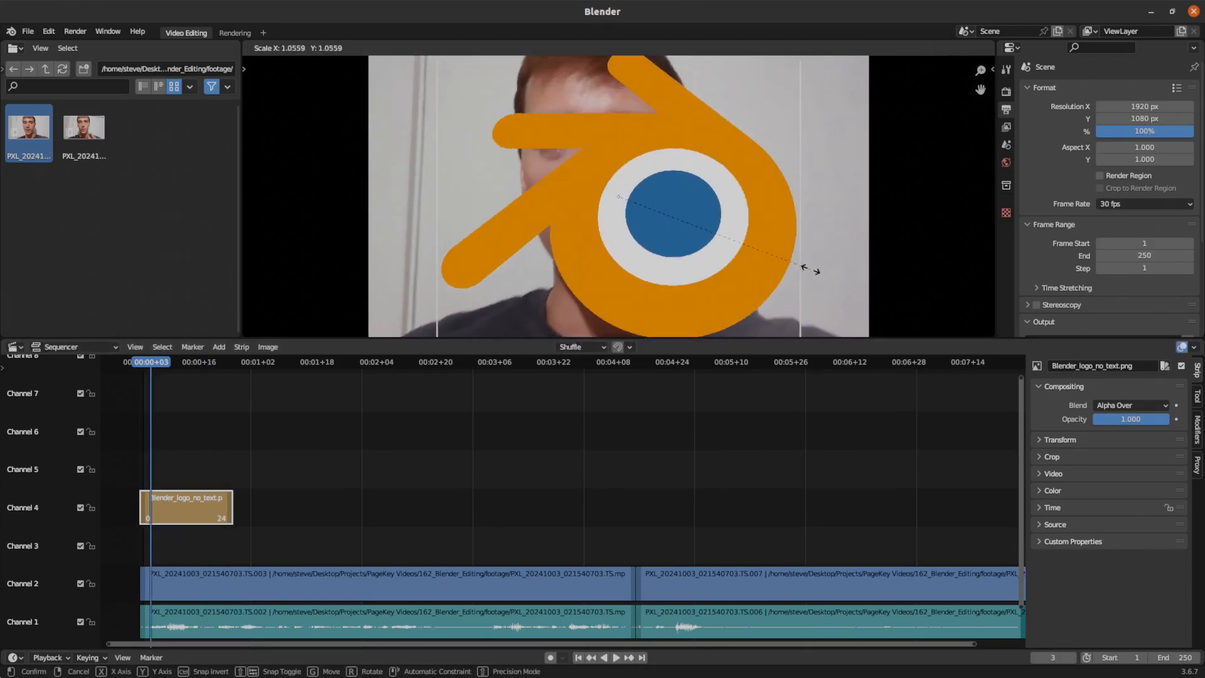
left_click(691, 226)
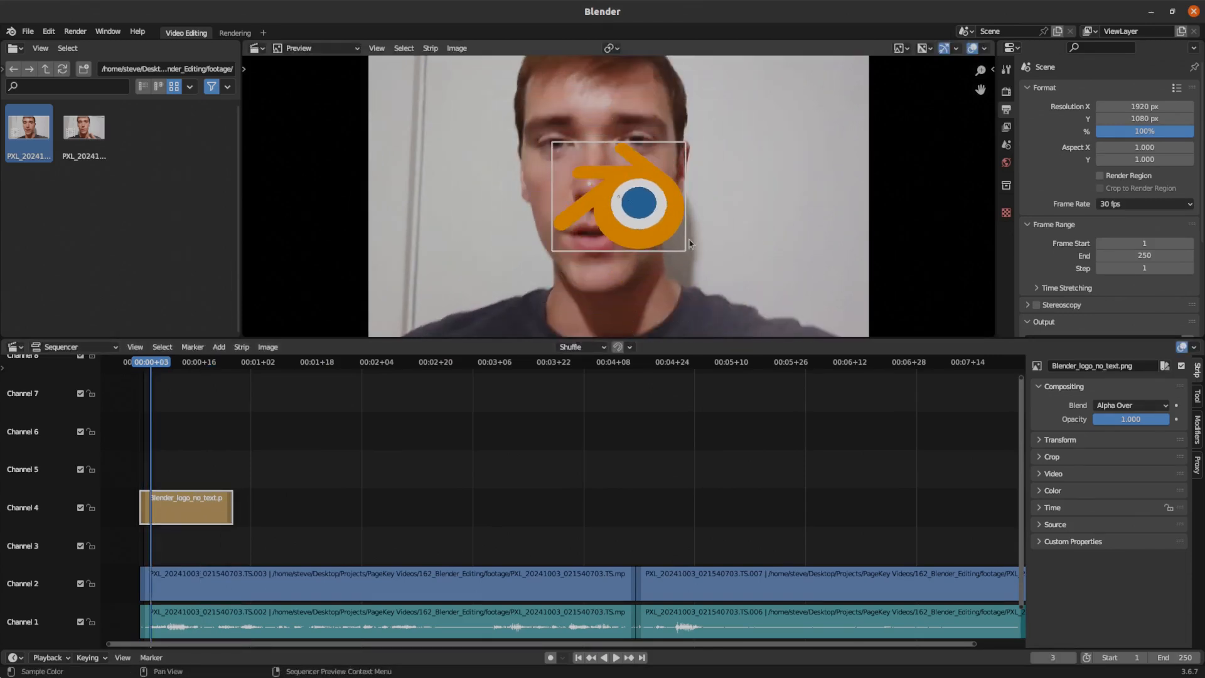
key("g")
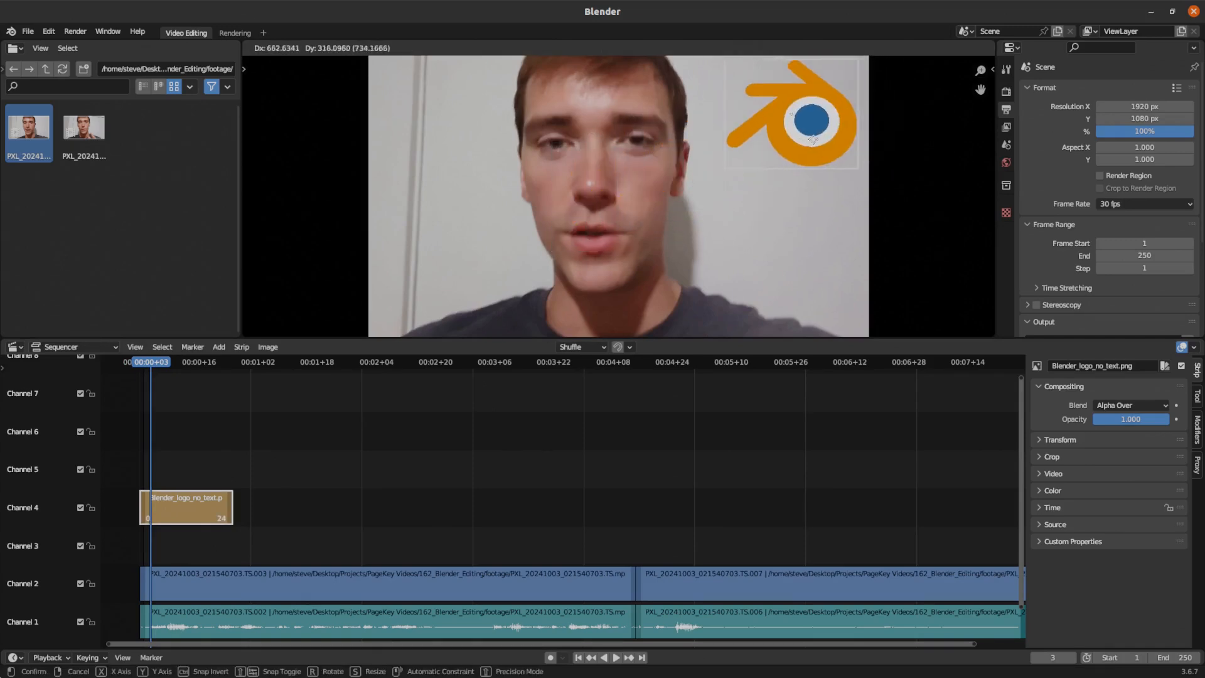
left_click(806, 144)
Step: Return to frame 0 and enlarge the timeline editor below the sequencer
key("shift+Left")
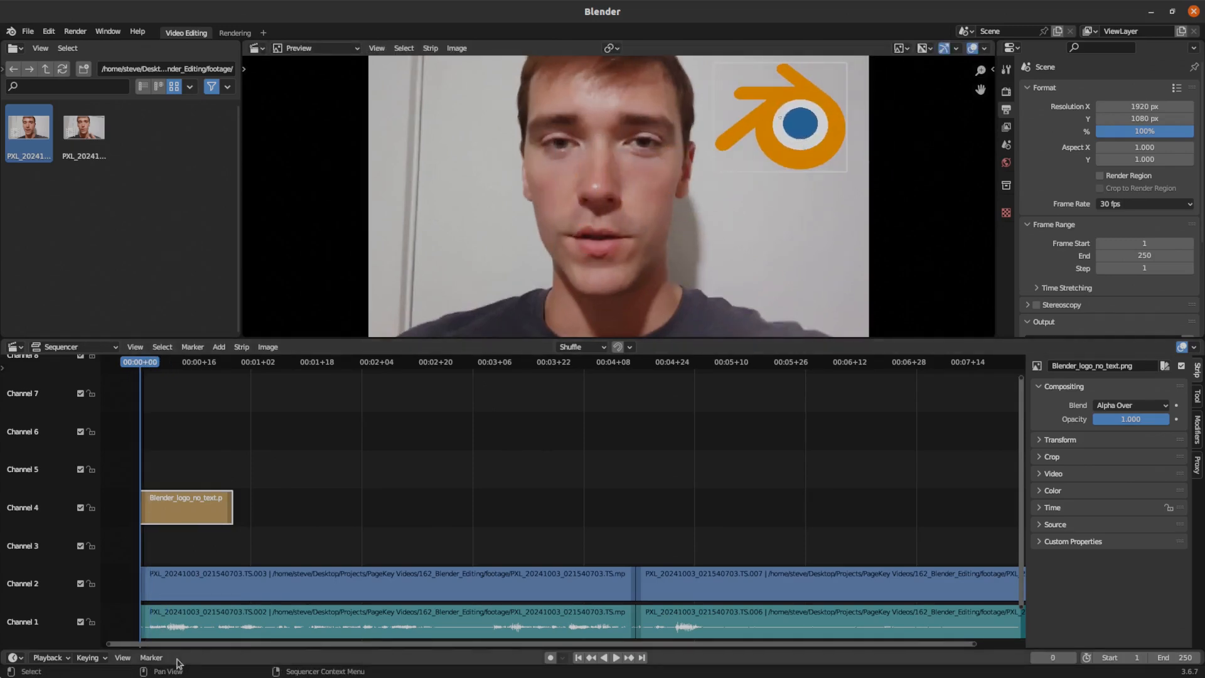
left_click_drag(200, 665, 205, 659)
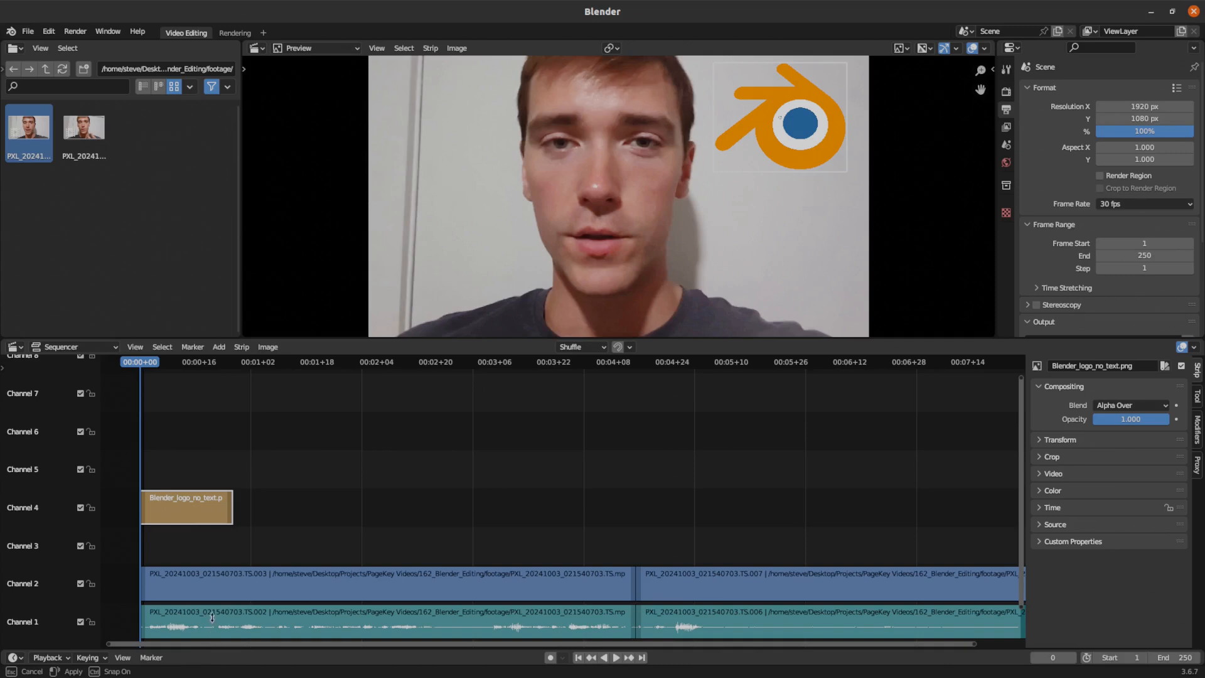
left_click_drag(211, 618, 220, 538)
Step: Keyframe the logo's Position X and Y and Scale X and Y at frame 0
left_click(1068, 440)
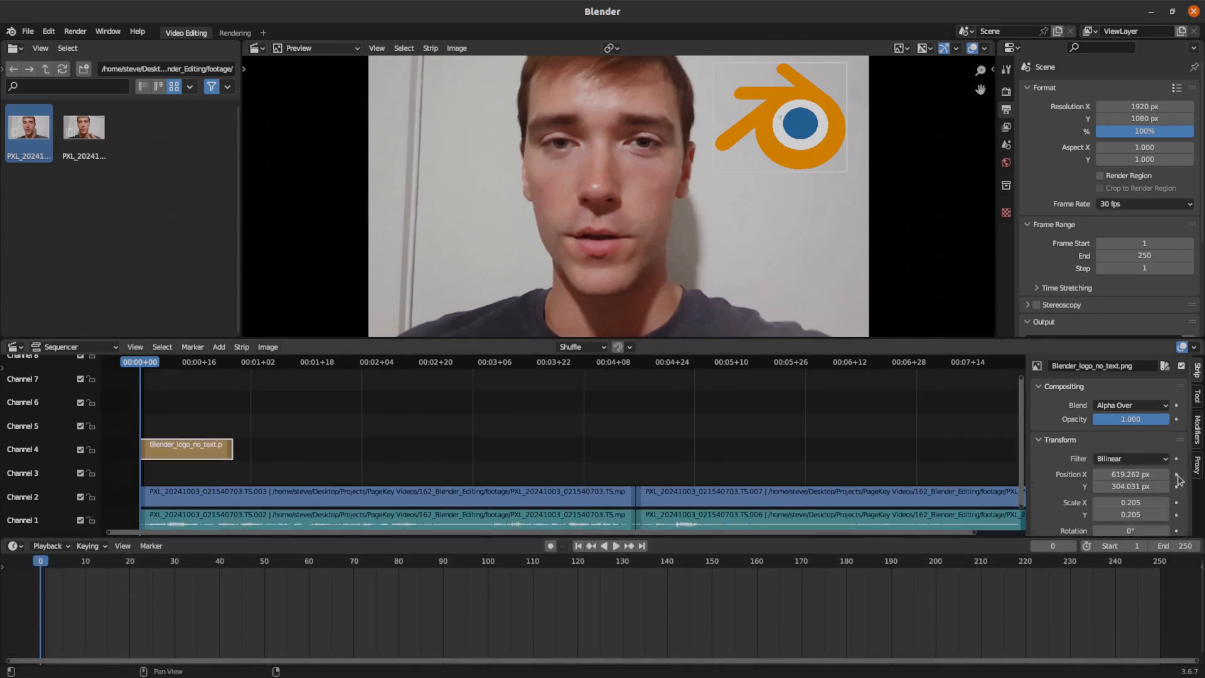
left_click(1176, 475)
left_click(1176, 486)
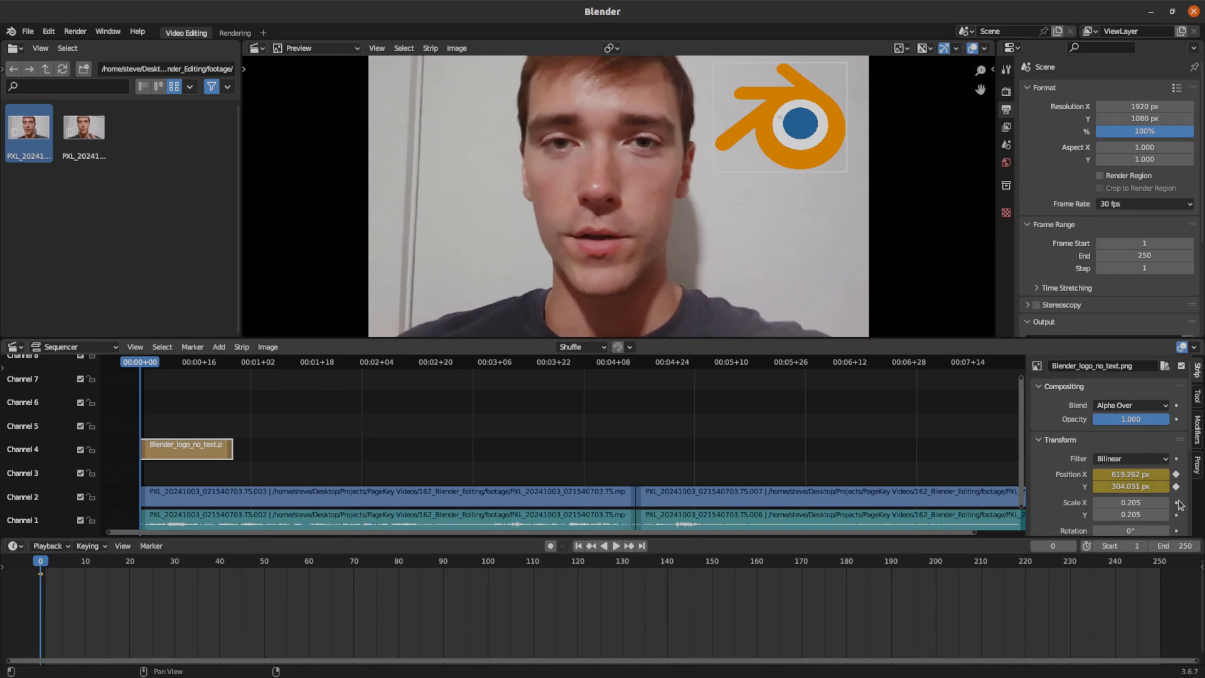
left_click(1176, 502)
left_click(1176, 515)
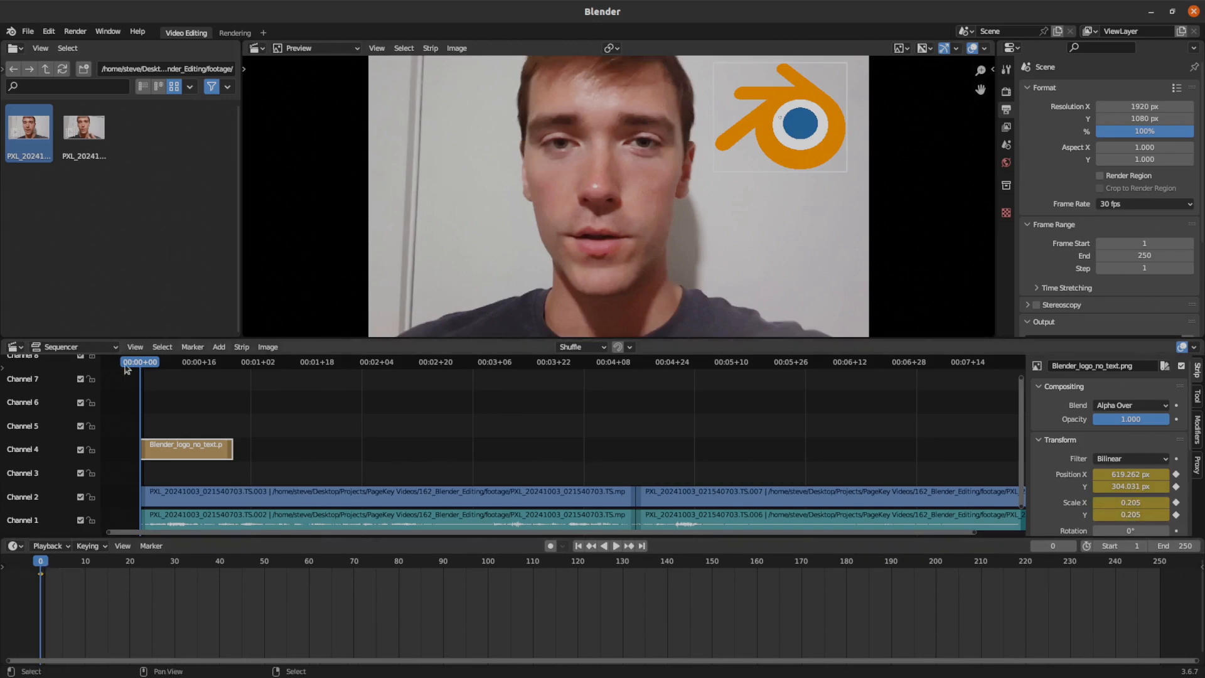
Step: At frame 24, move the logo to the picture's lower left, about X -506, Y -133 px, and enlarge it to about 0.379
key("space")
key("space")
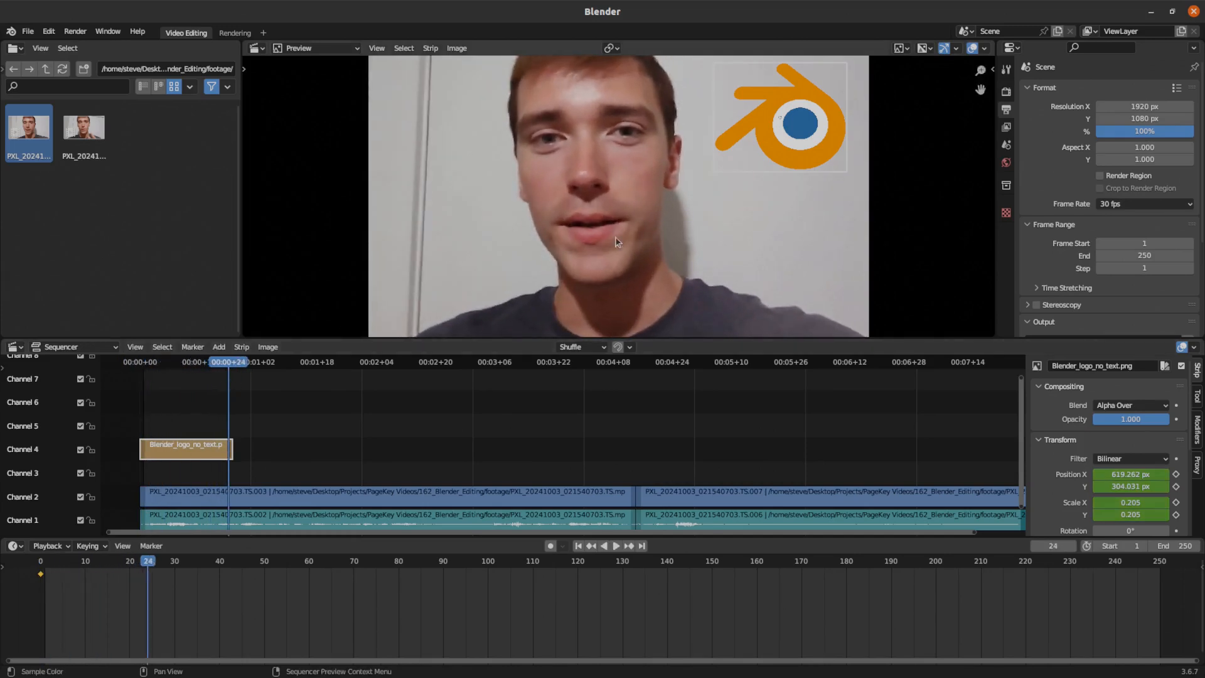
key("g")
left_click(428, 278)
key("s")
left_click(526, 318)
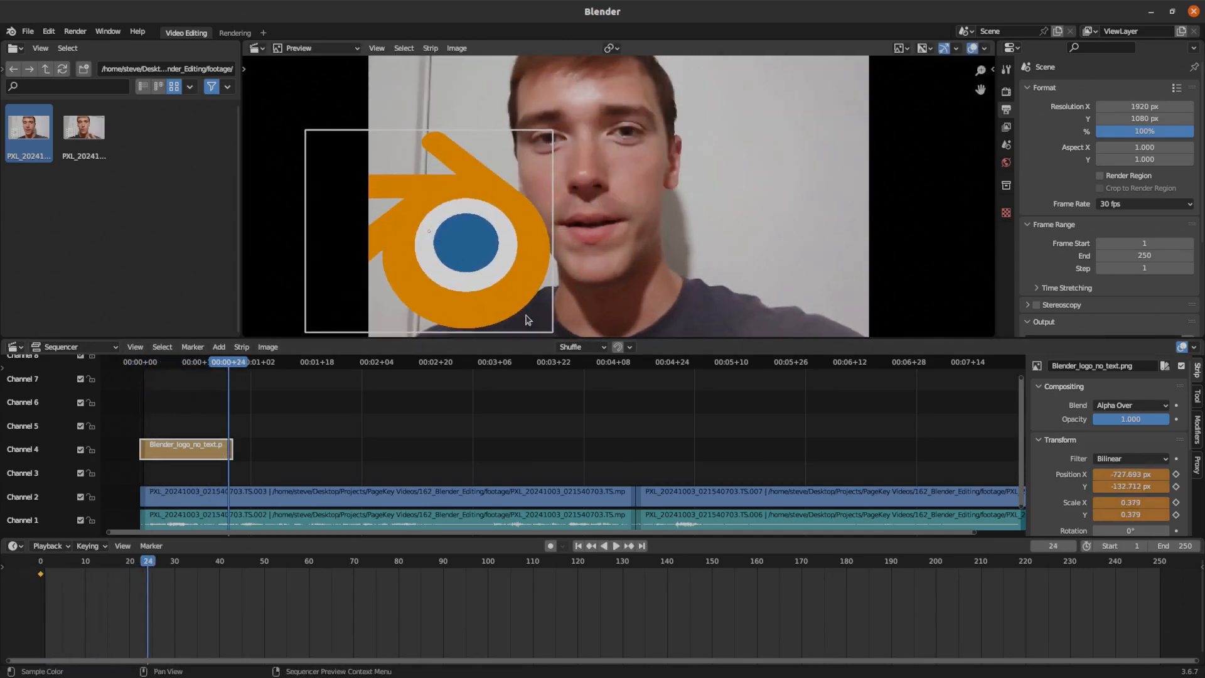
key("g")
left_click(583, 305)
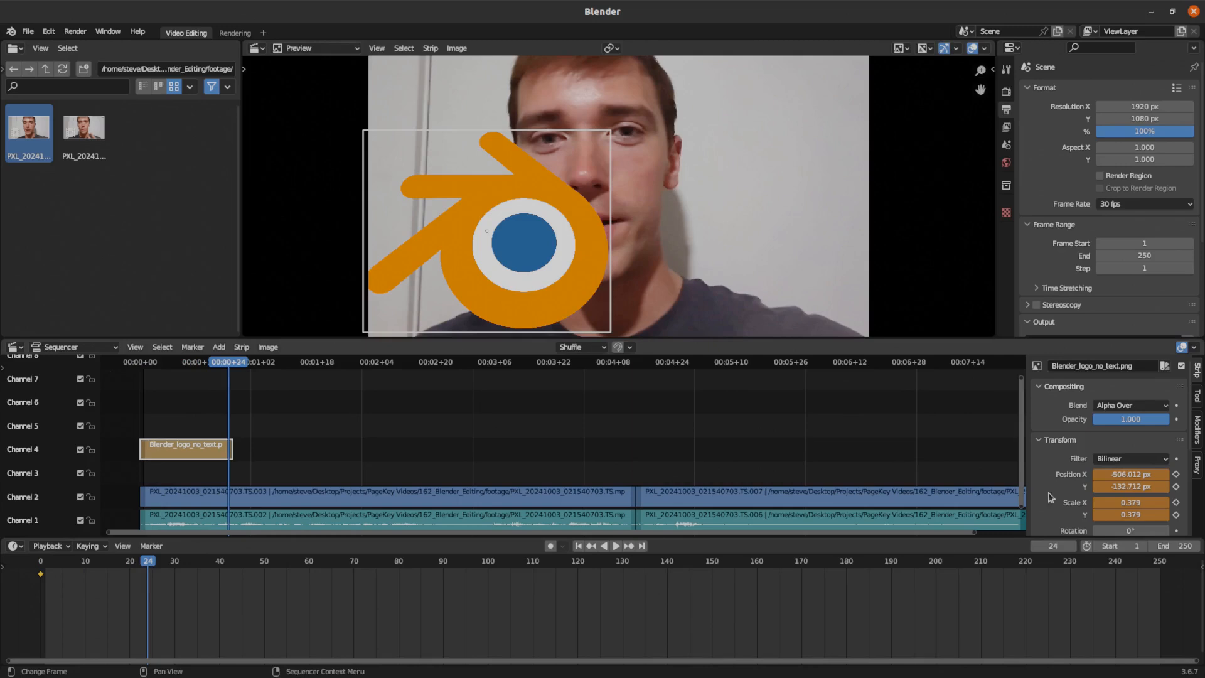
Step: Keyframe the logo's new position and scale at frame 24
left_click(1176, 474)
left_click(1176, 502)
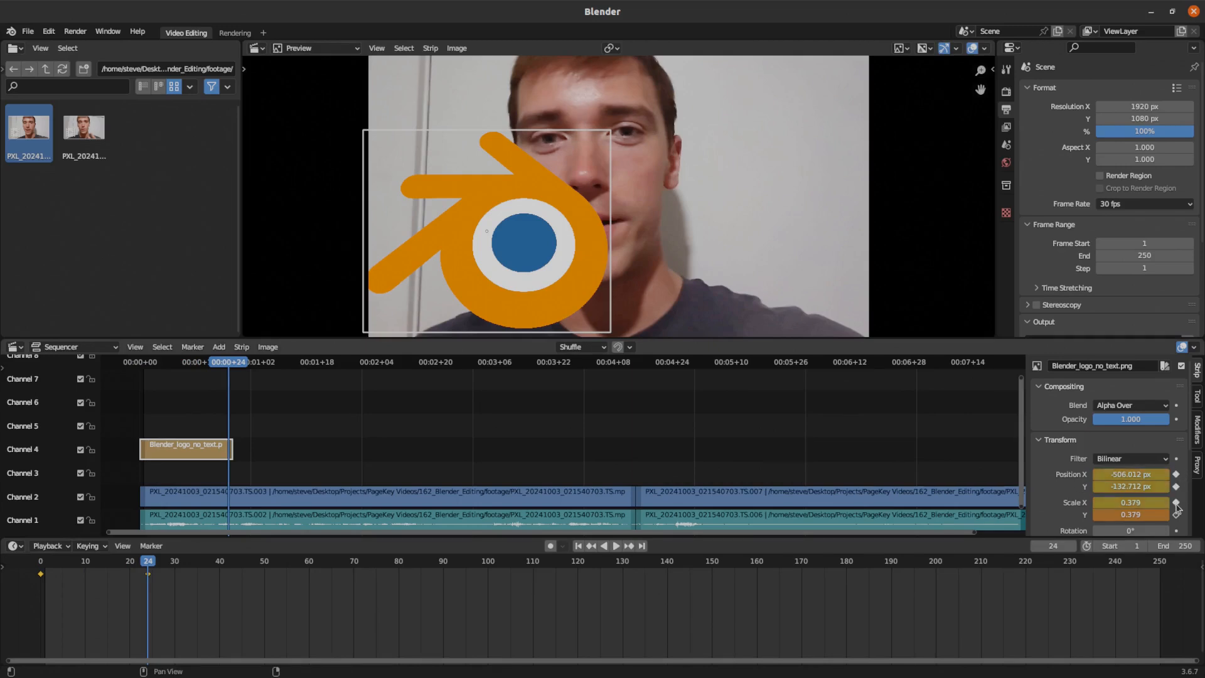
left_click(1176, 515)
Step: Play the logo animation from the start of the timeline
key("shift+Left")
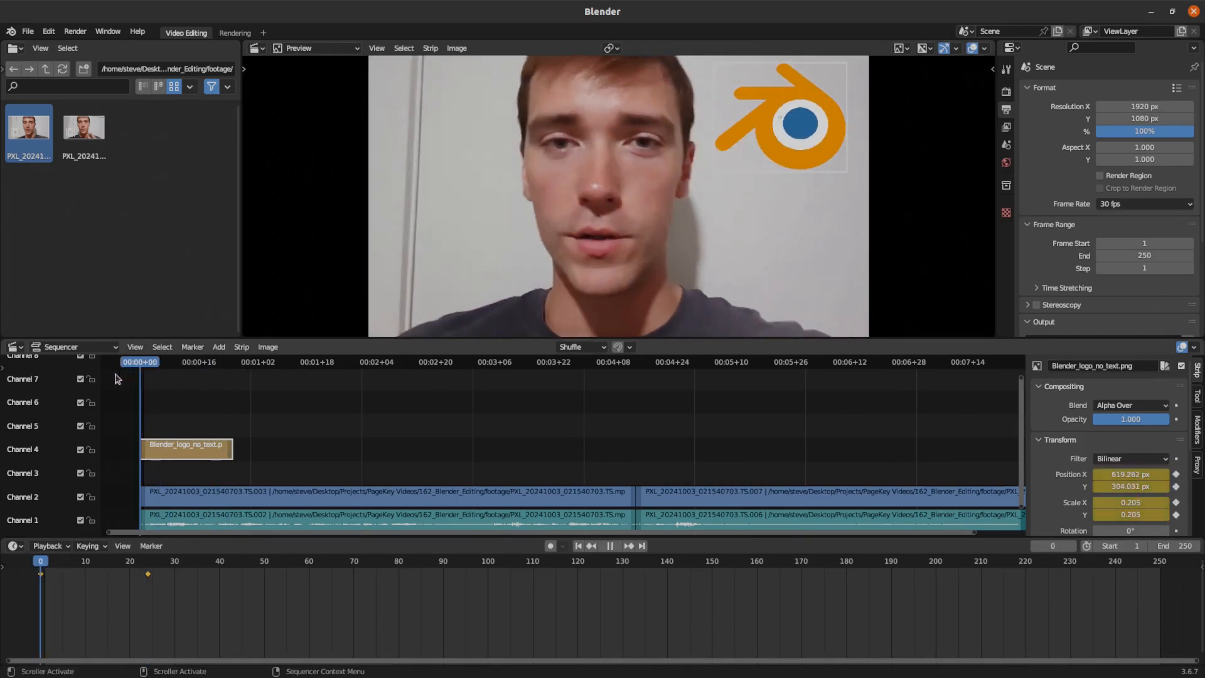
key("space")
key("space")
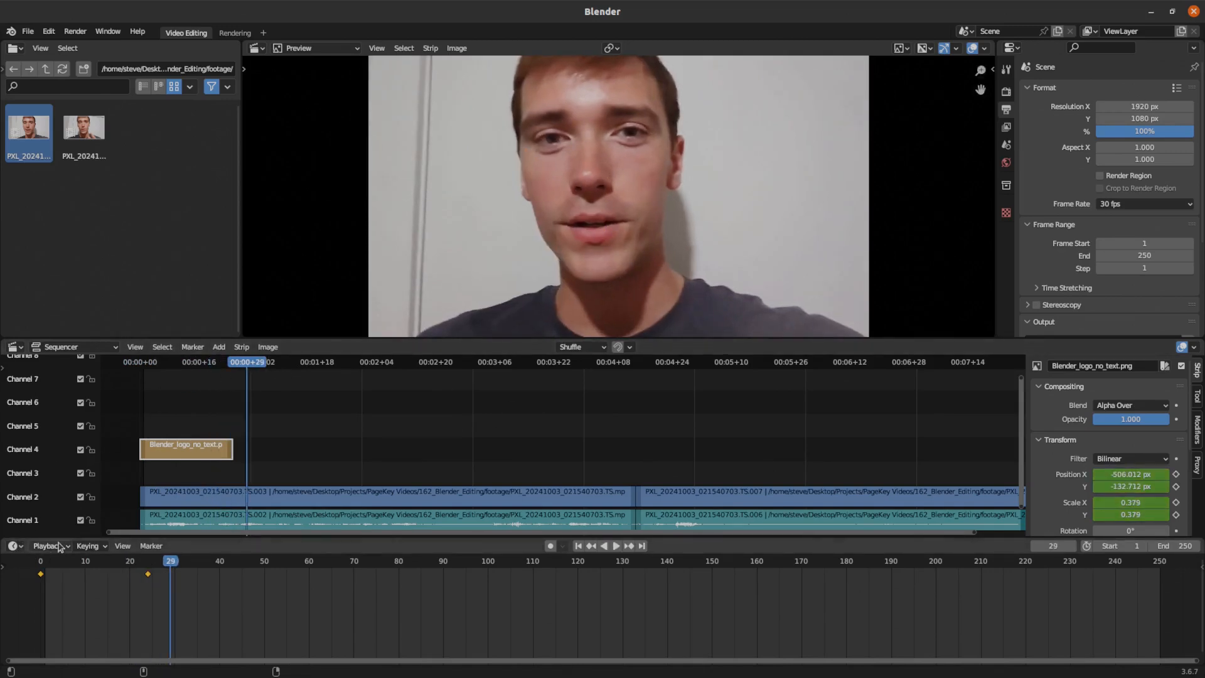
Step: Open the timeline's playback settings and check the Sync mode options
left_click(15, 546)
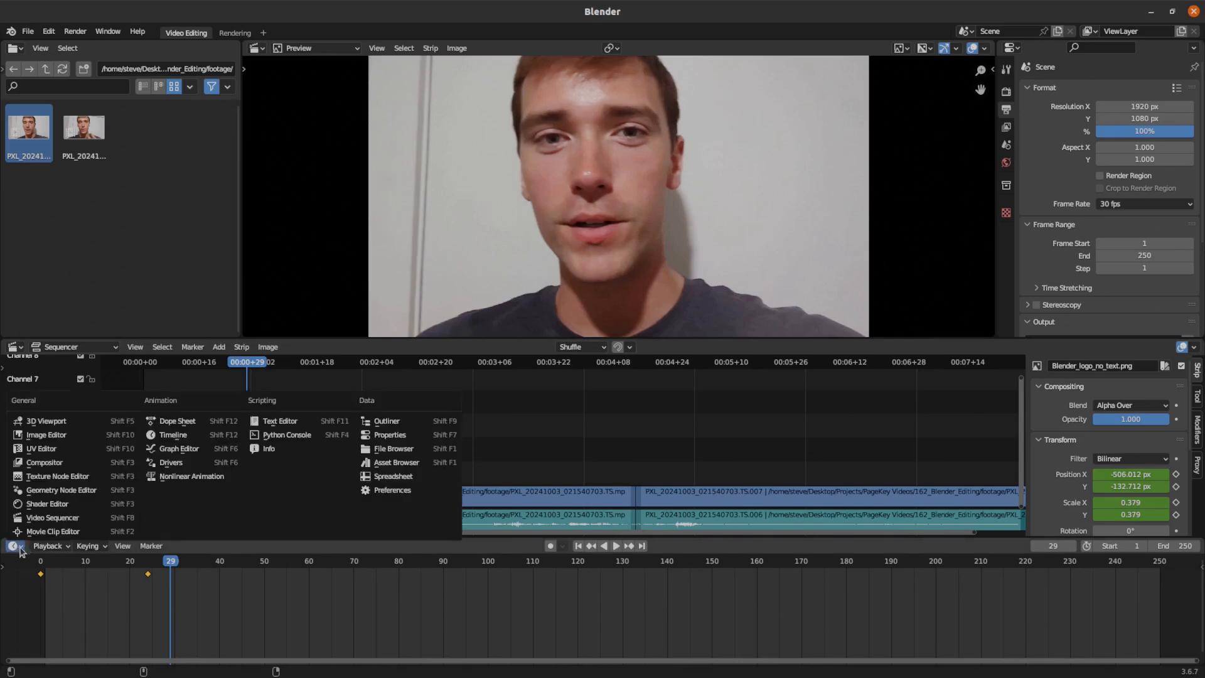
left_click(53, 546)
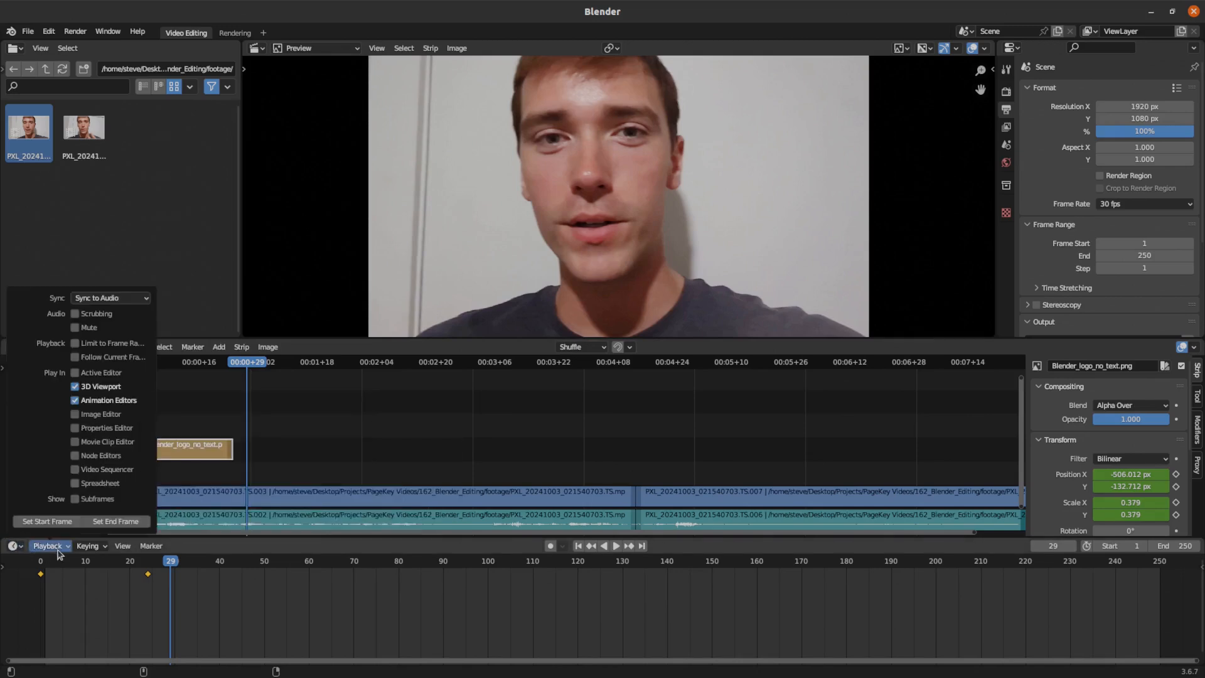
left_click(82, 299)
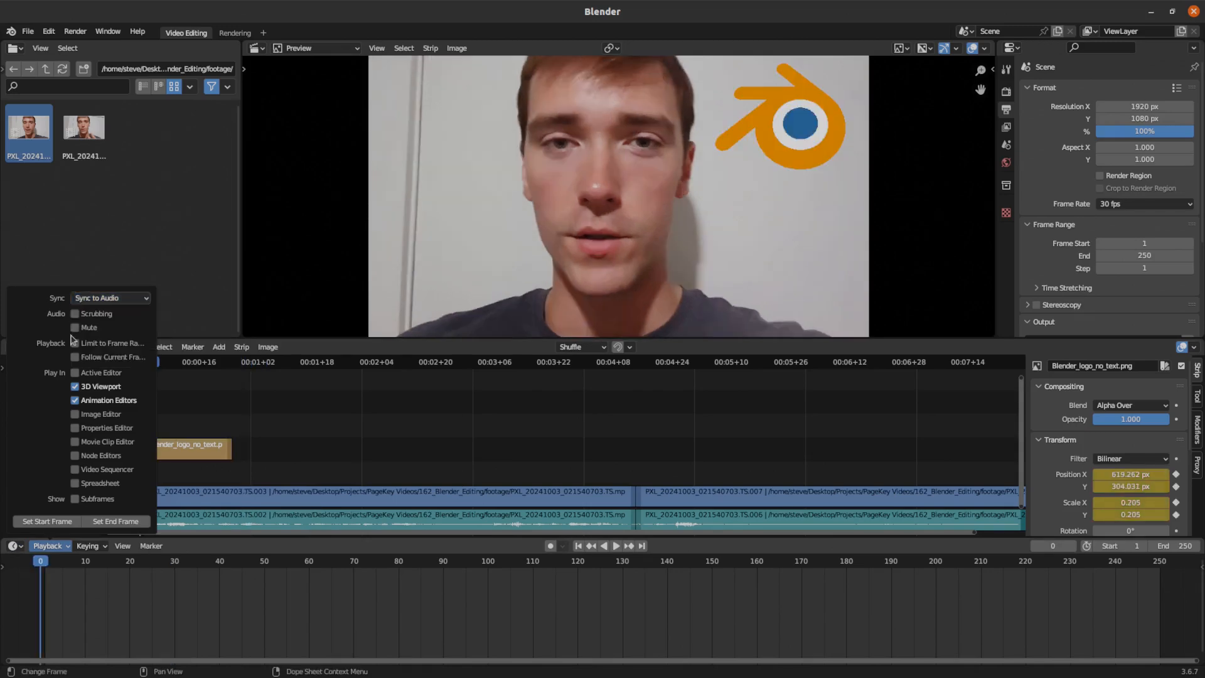
Step: Turn on audio scrubbing in the playback settings and try it by playing and scrubbing the start of the sequence
left_click(75, 314)
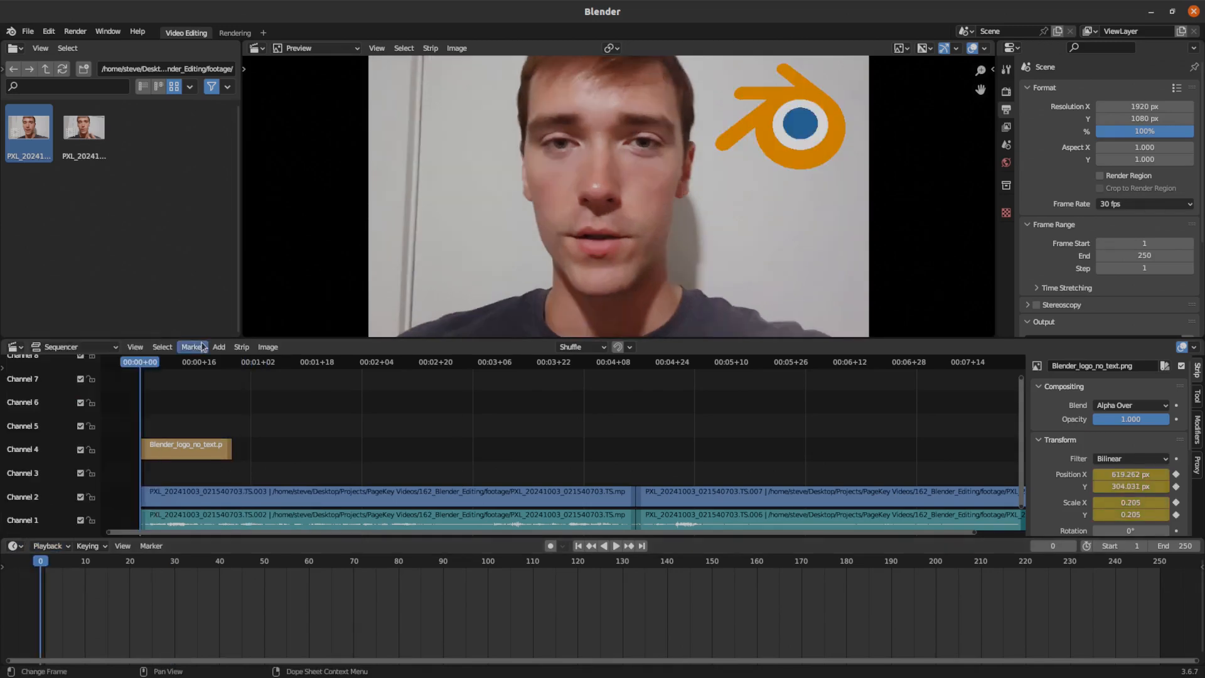
key("space")
key("space")
left_click_drag(198, 362, 121, 389)
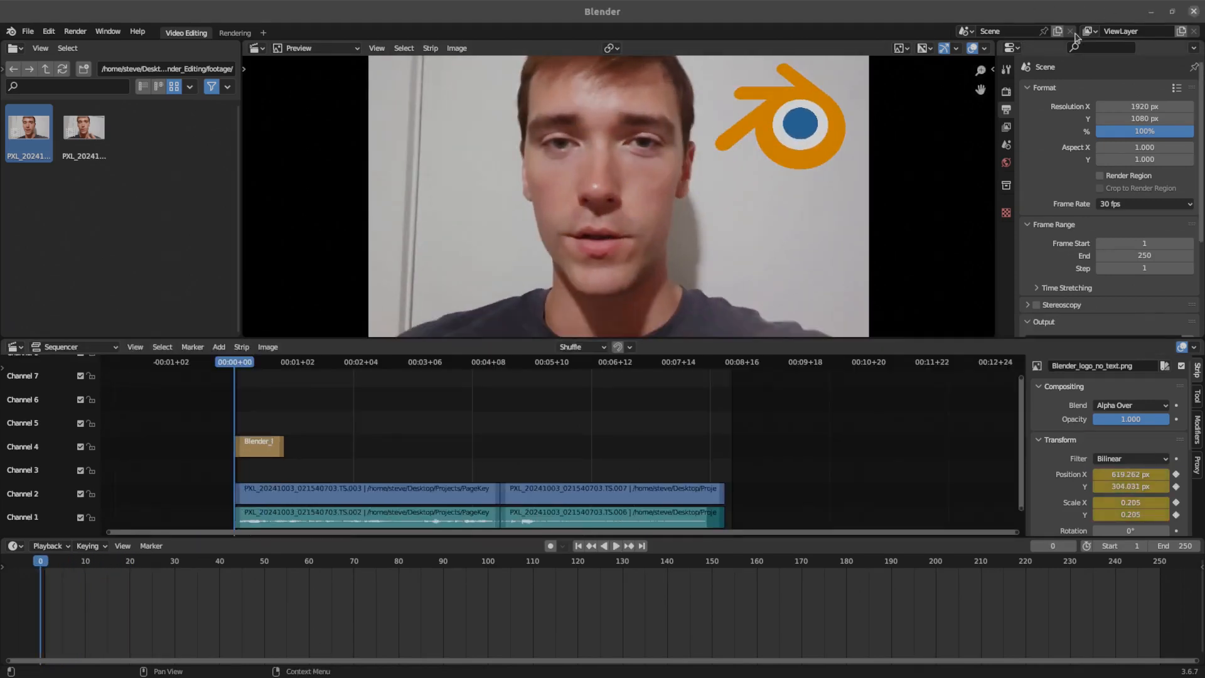
Step: Create a full copy of the current scene and delete the two video strips on channel 2 of the copy
left_click(1060, 33)
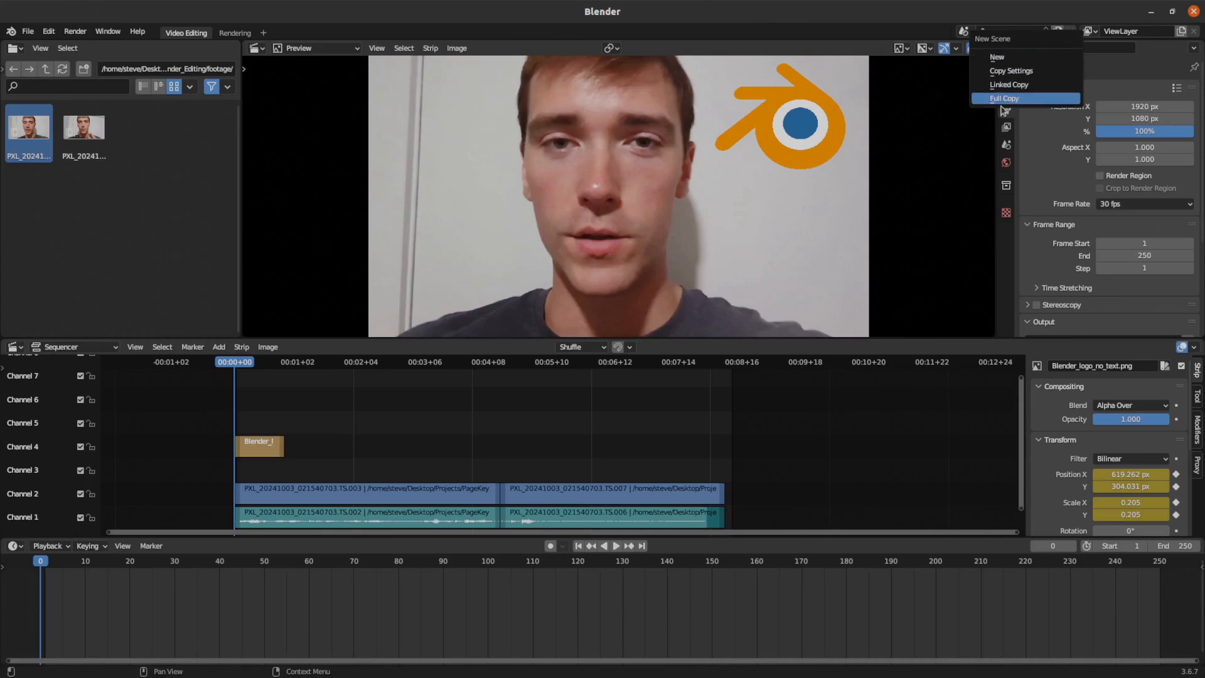
left_click(1003, 99)
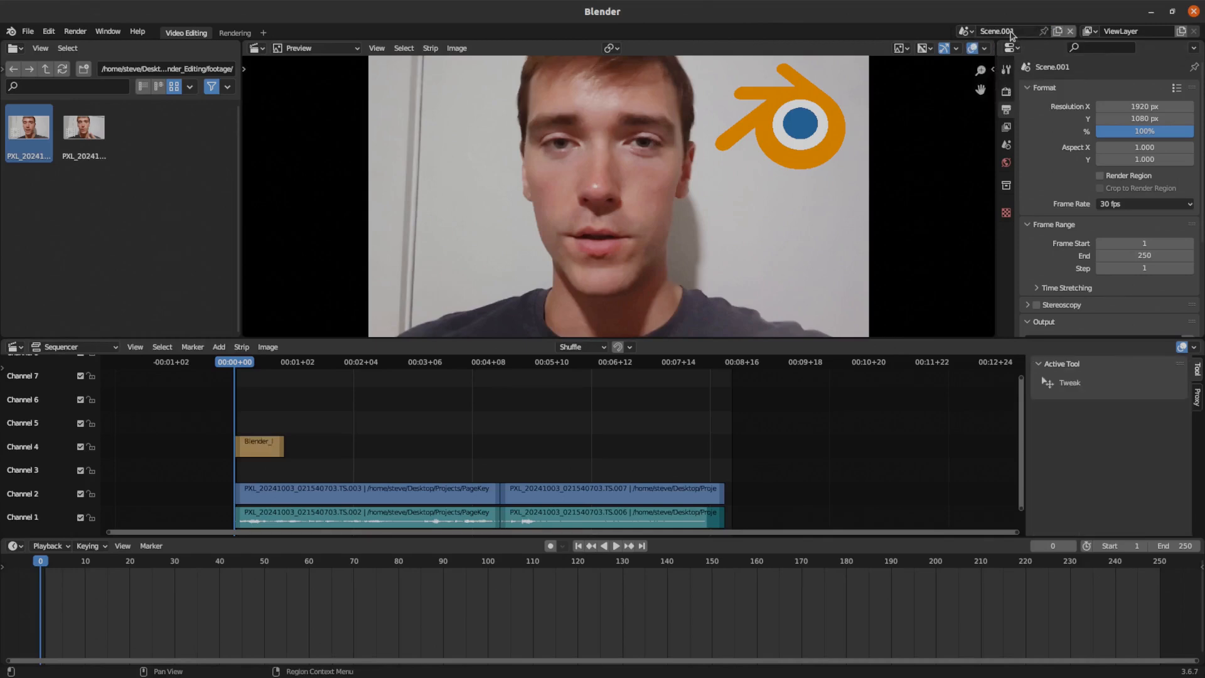
left_click(290, 499)
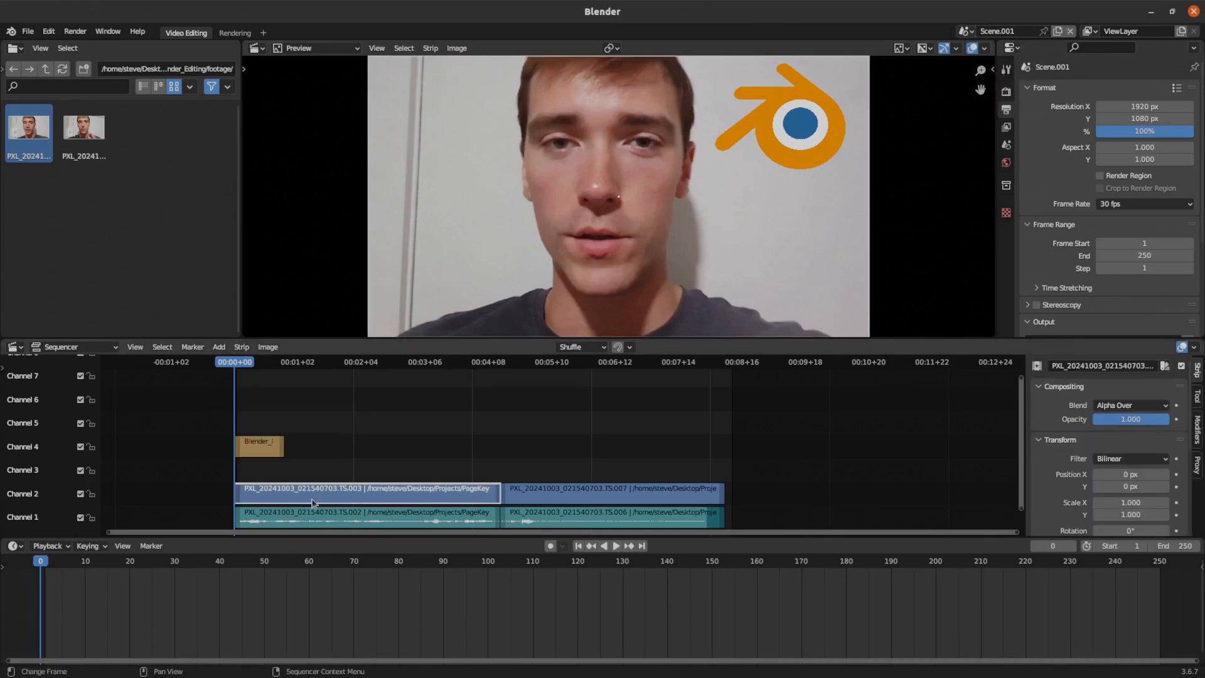
key("Delete")
left_click(593, 496)
key("Delete")
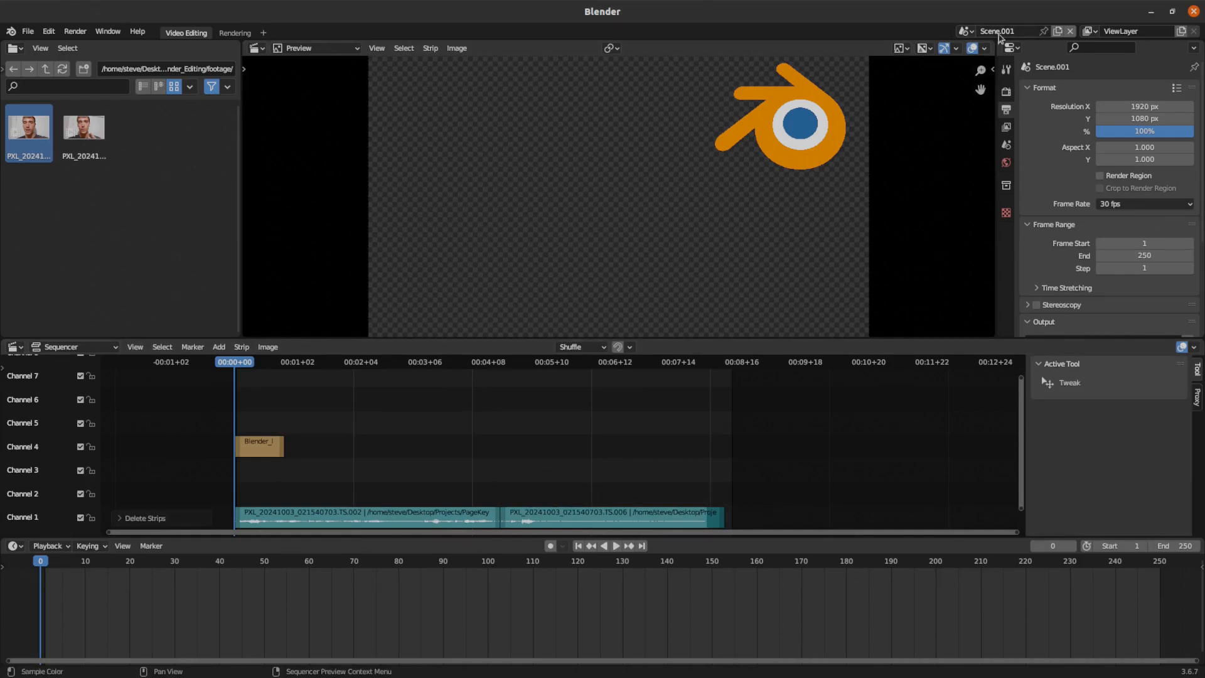
Step: Look at the original scene's sequence, return to Scene.001 and delete all of its strips
left_click(965, 32)
left_click(976, 50)
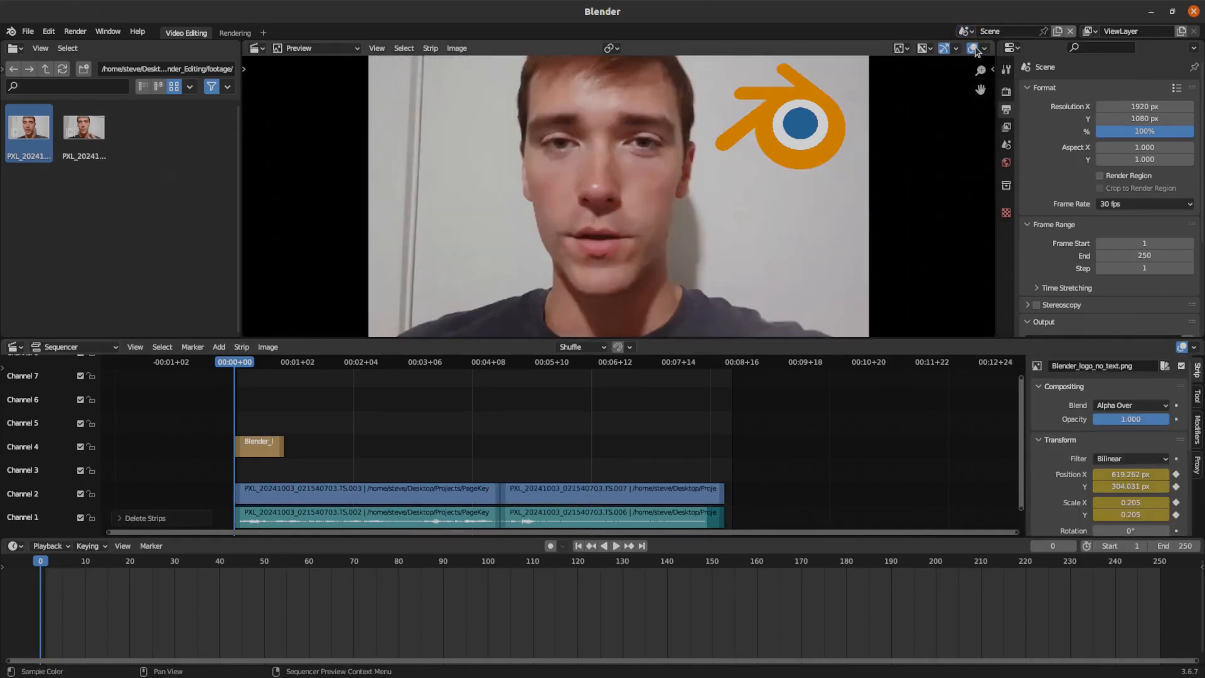
key("ctrl+z")
left_click_drag(254, 414, 614, 526)
key("Delete")
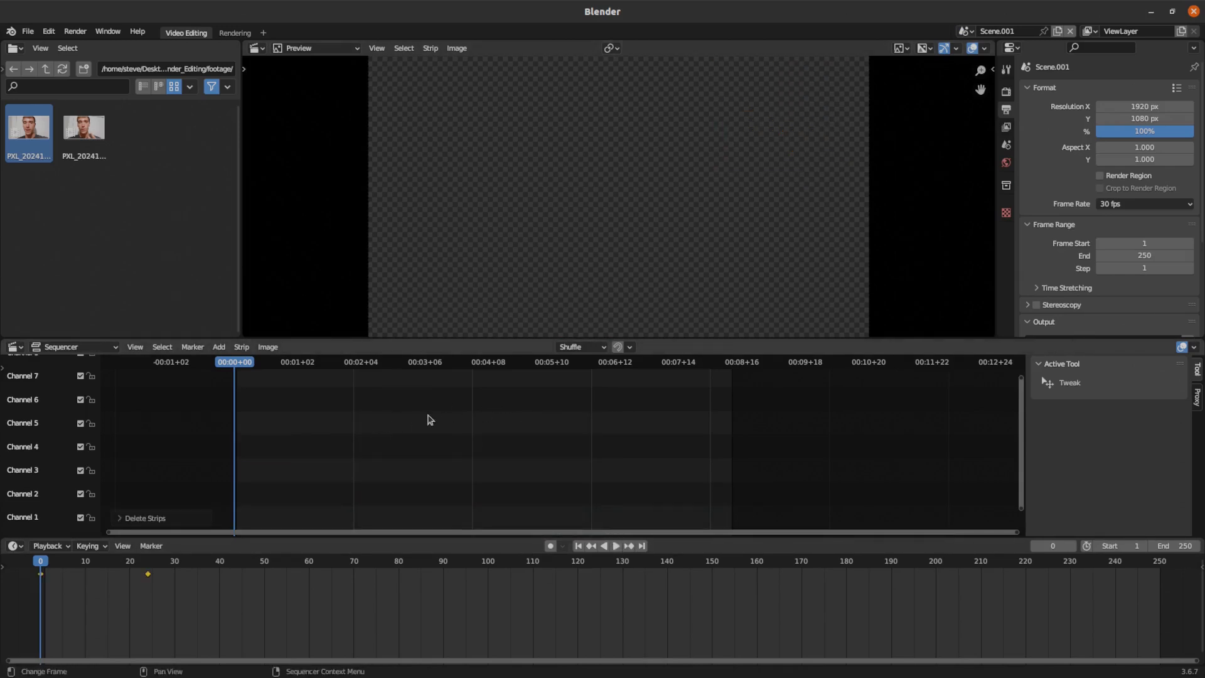
Step: Add the original scene, Scene, as a scene strip in the empty sequencer of Scene.001
key("shift+a")
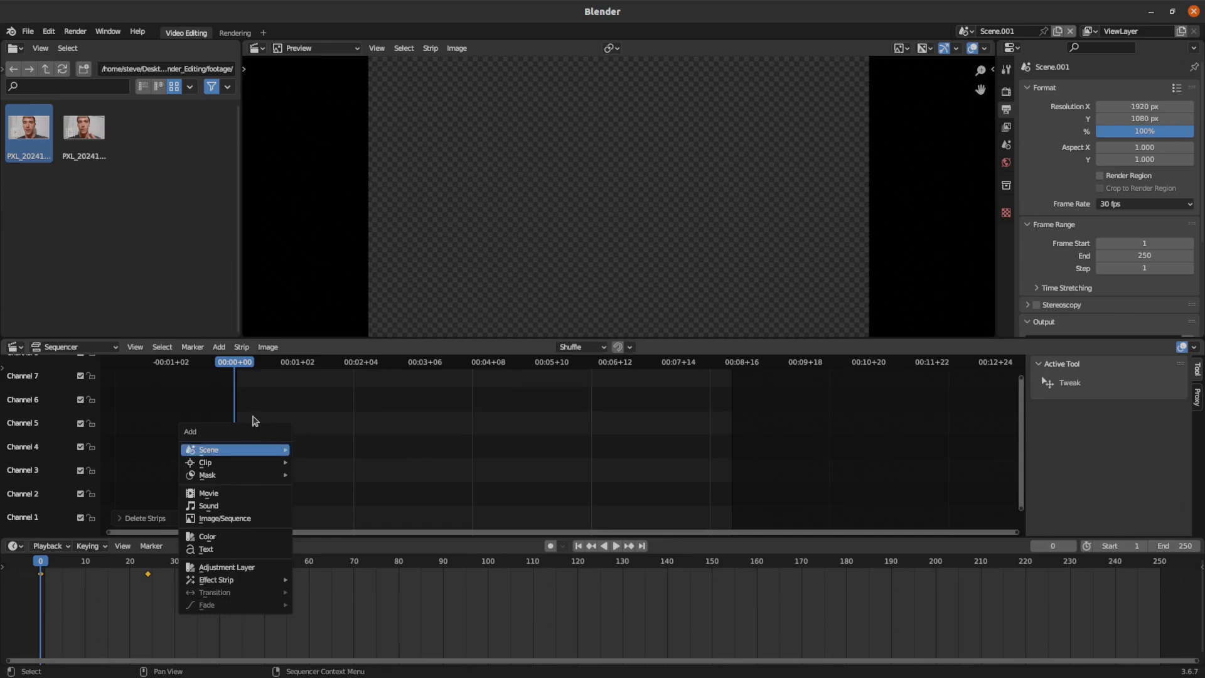
mouse_move(245, 451)
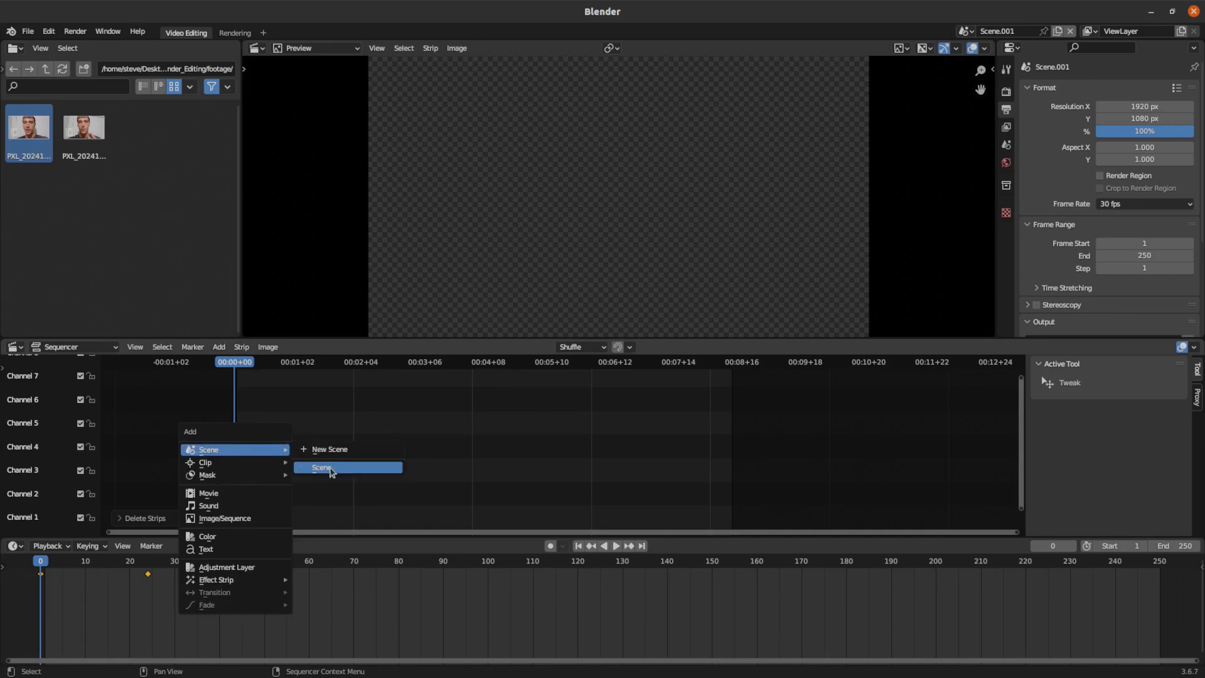
left_click(333, 470)
left_click(332, 496)
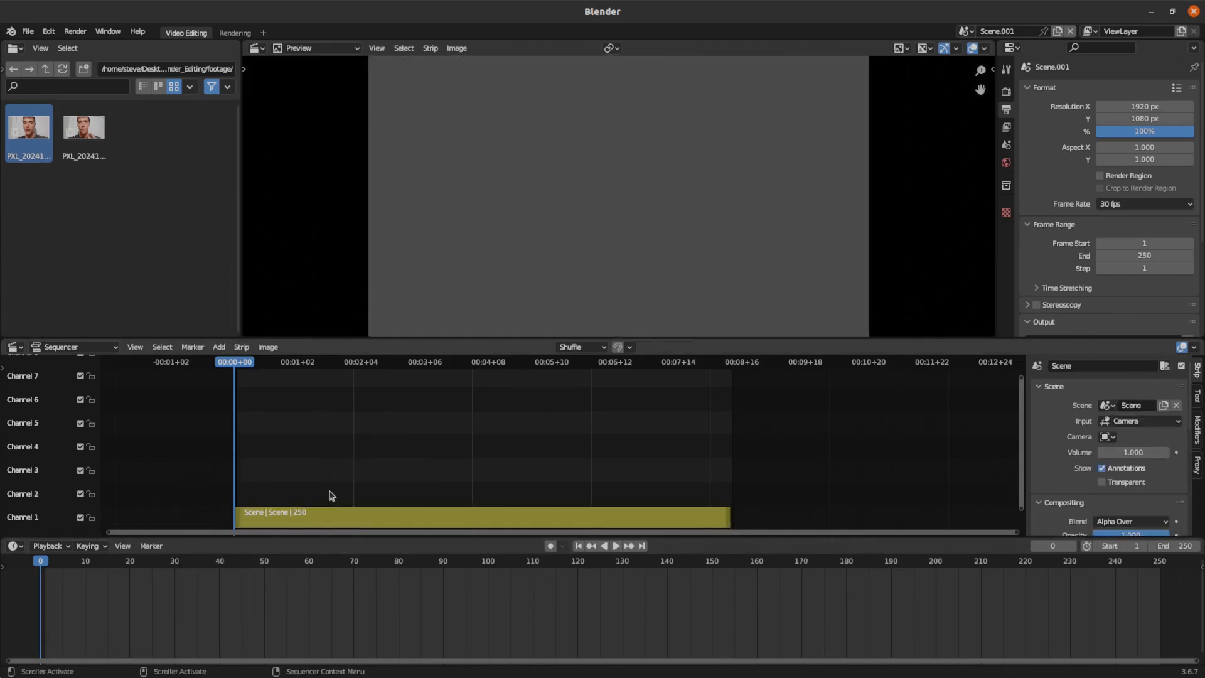
left_click(291, 513)
Step: Switch to the original scene and rename it Obvious
left_click(966, 31)
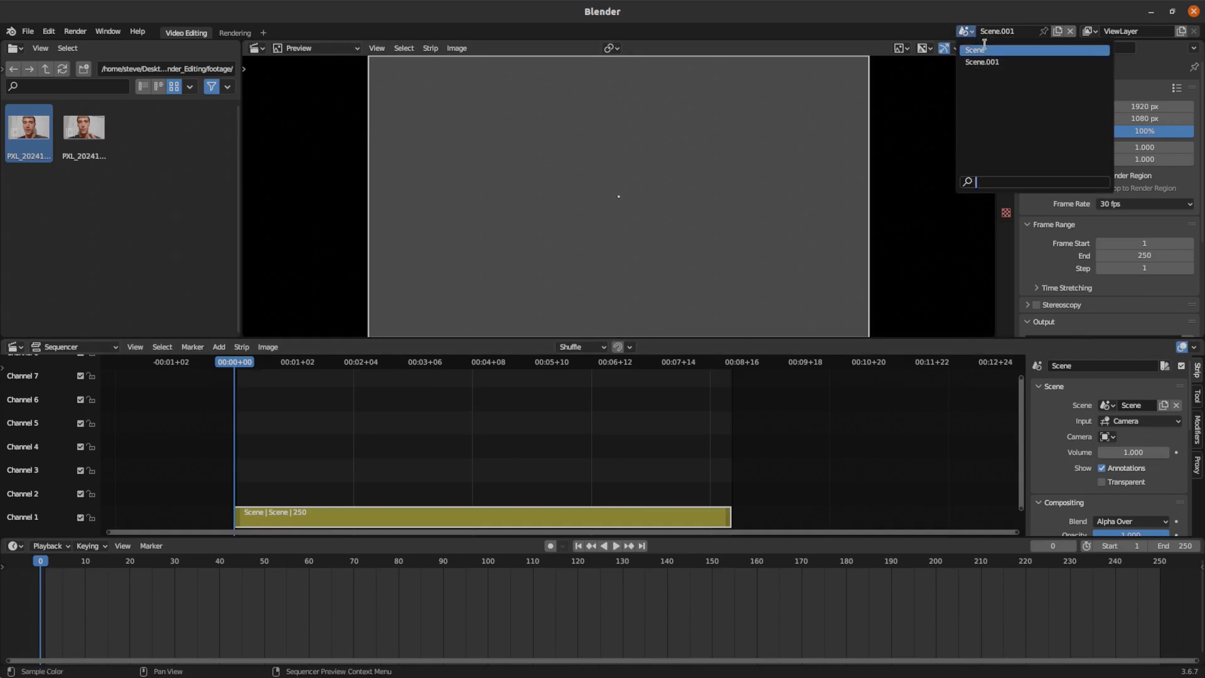
left_click(983, 50)
double_click(1003, 29)
type("c")
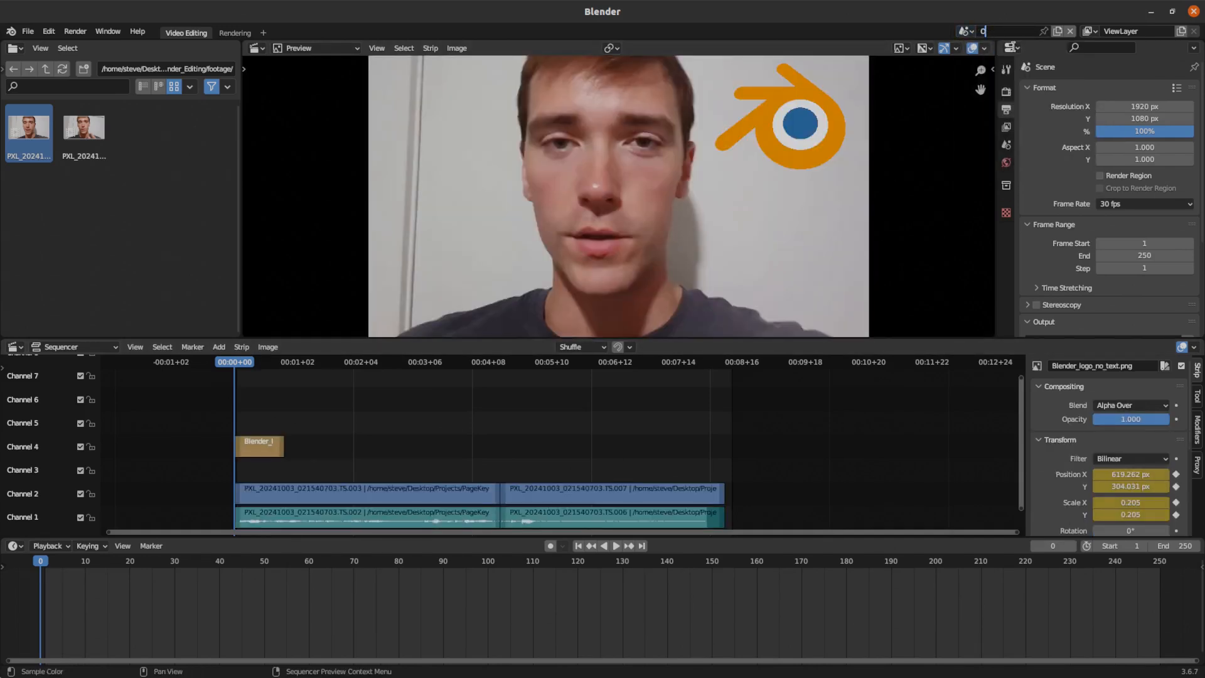
type("bvious")
key("Return")
Step: Return to Scene.001 and replace its existing scene strip with a strip of the Obvious scene
left_click(969, 33)
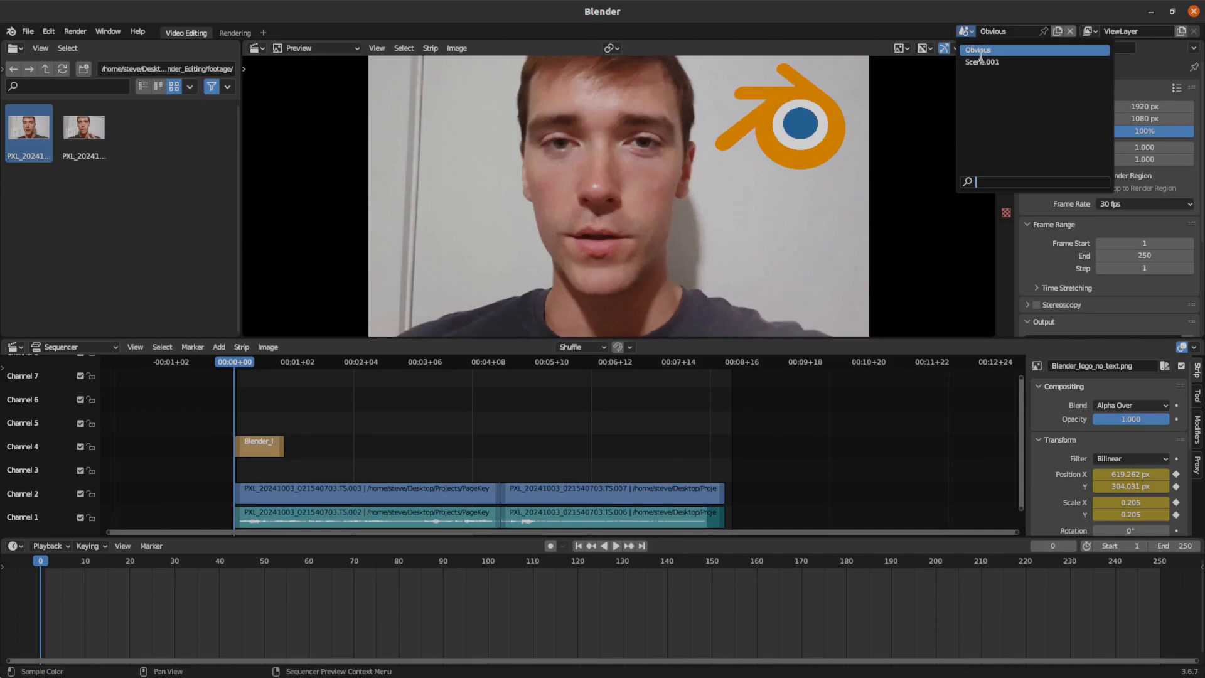
left_click(998, 58)
key("Delete")
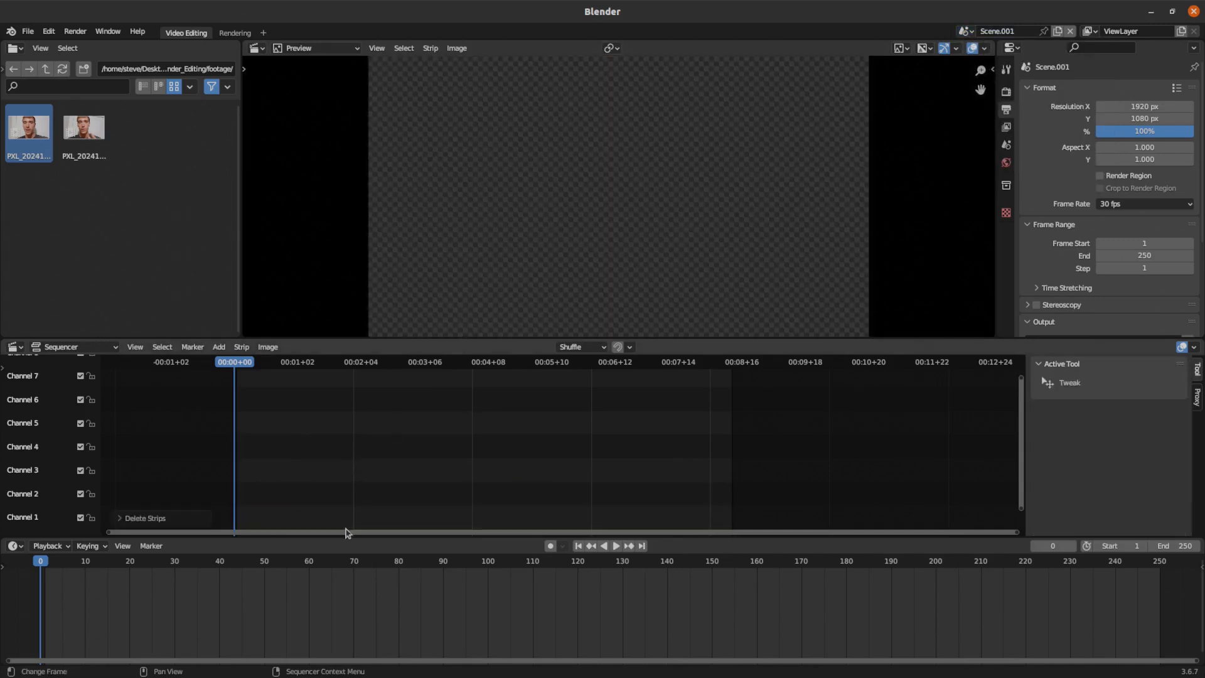
key("shift+a")
mouse_move(368, 447)
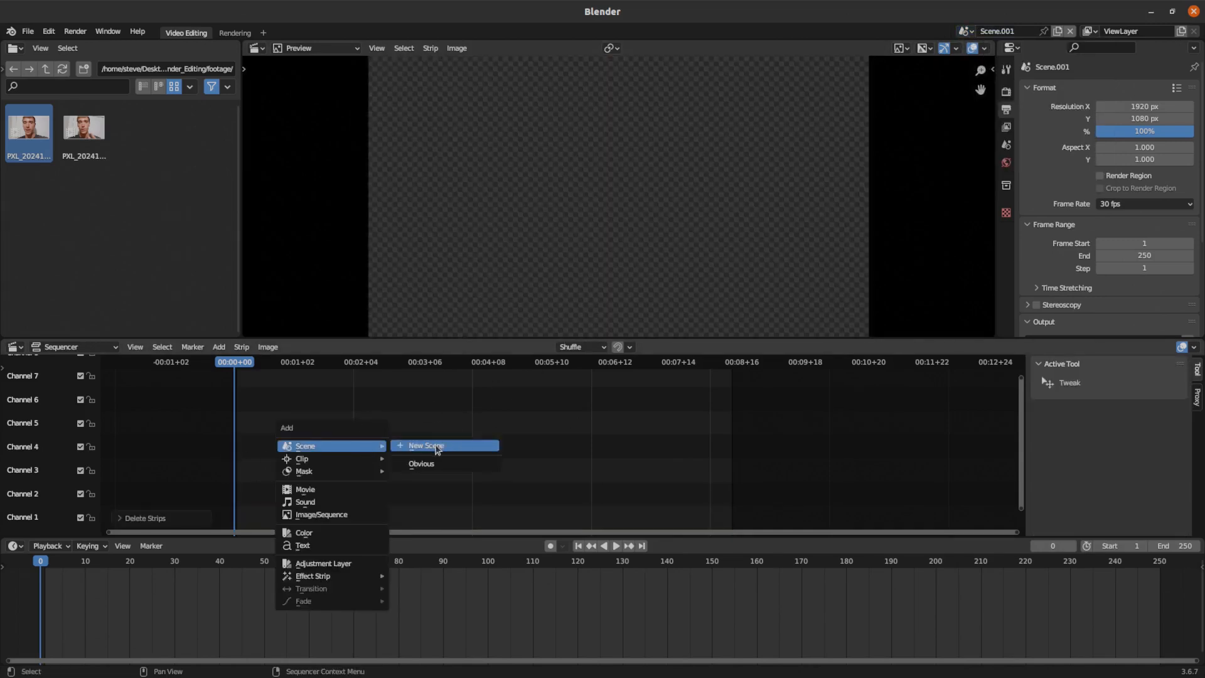
left_click(417, 461)
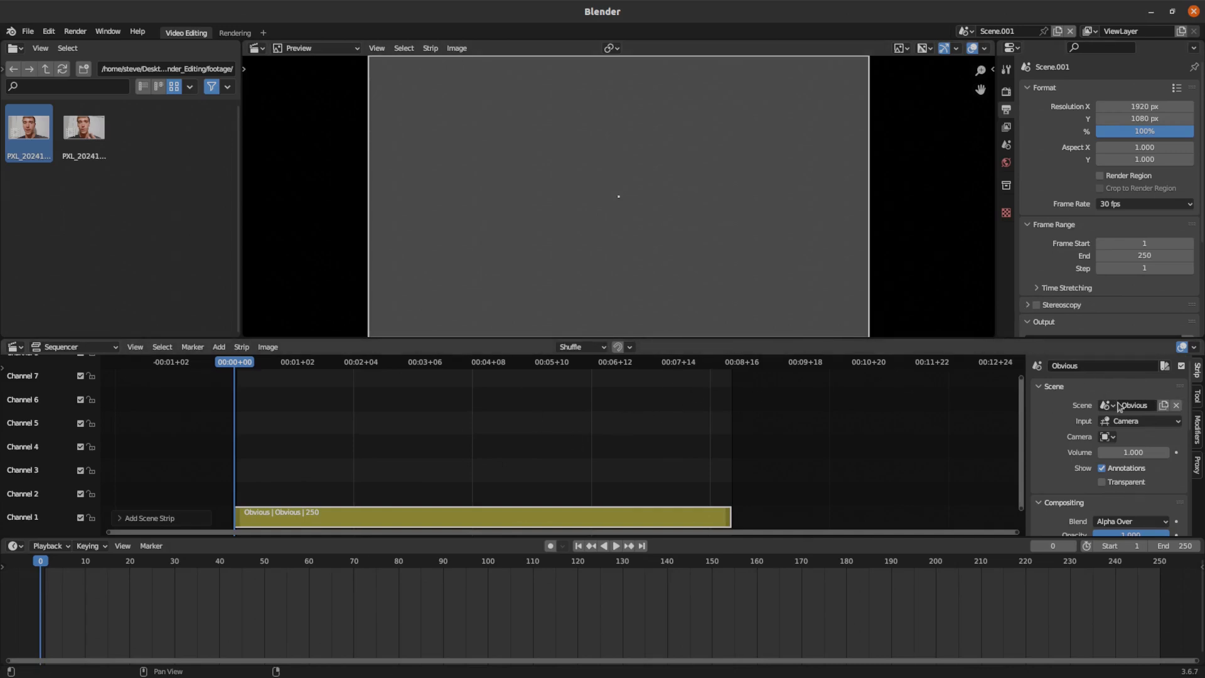
Step: Set the Obvious strip's input to Sequencer instead of Camera
left_click(1109, 423)
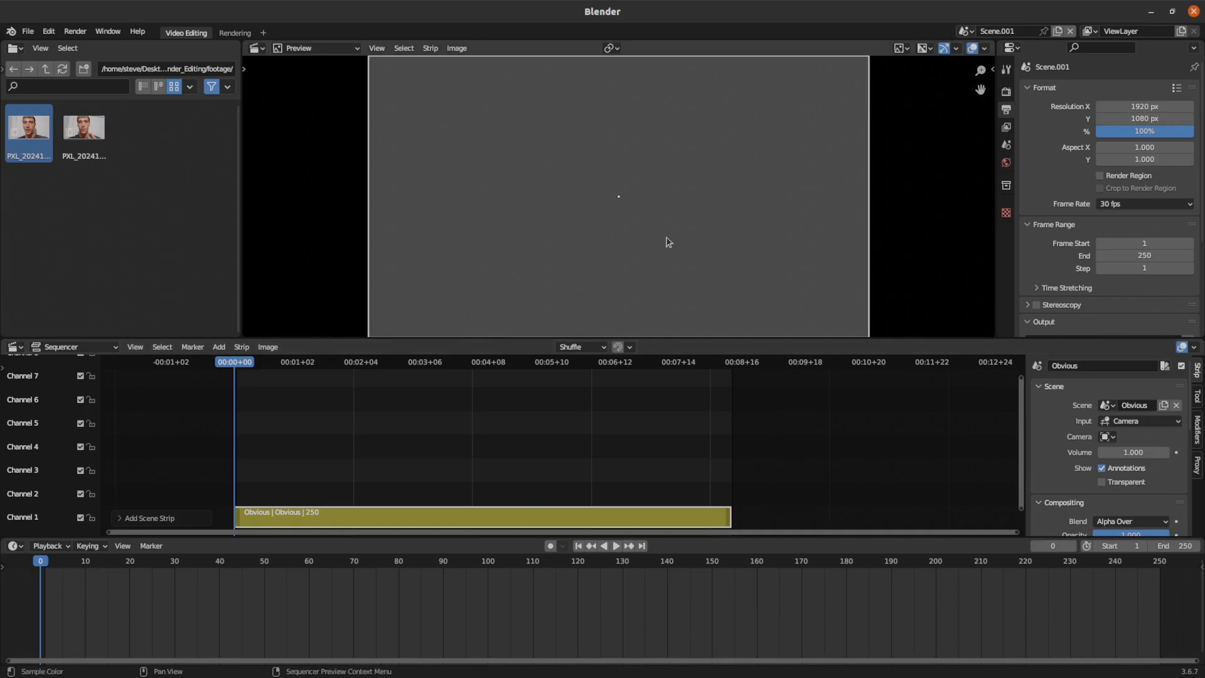
left_click(1126, 421)
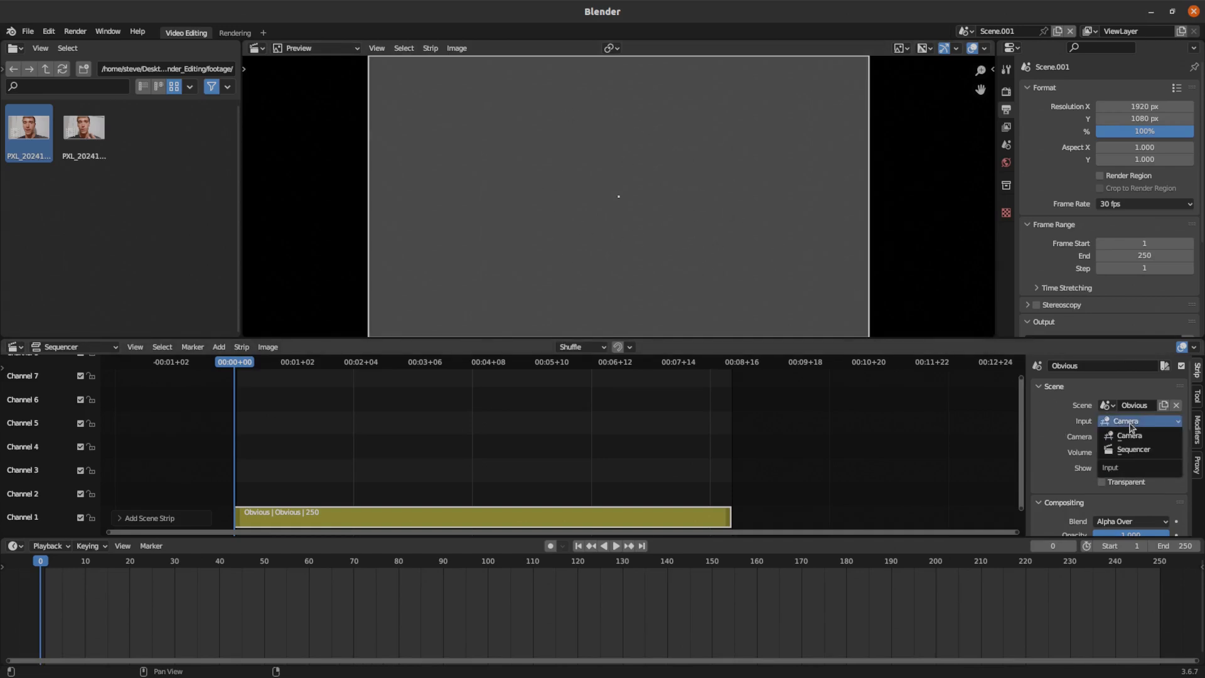
left_click(1125, 450)
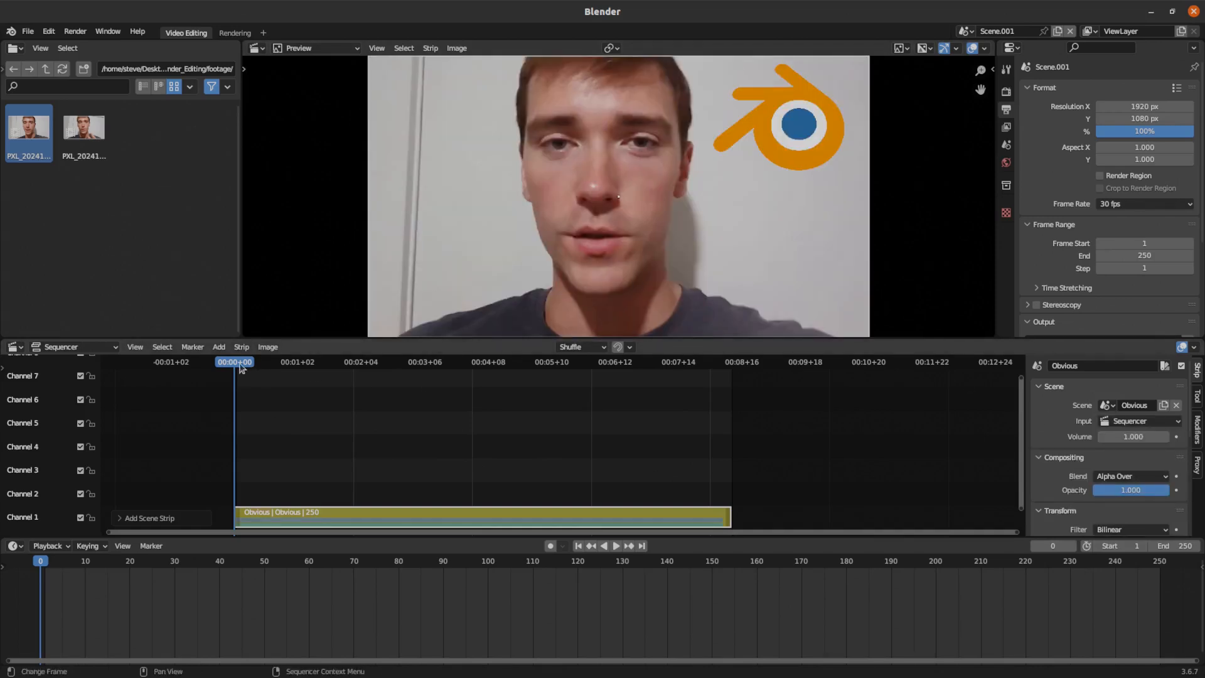
Step: Play the beginning of the Obvious scene strip and return to frame 0
key("space")
key("Escape")
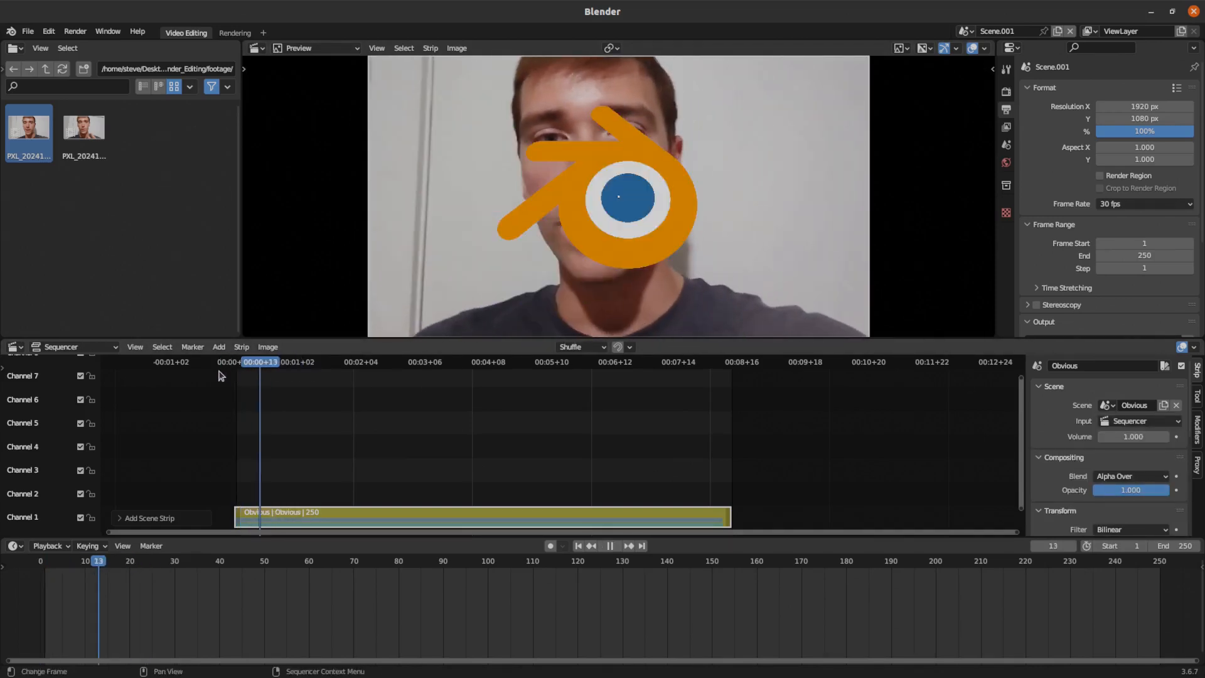
middle_click_drag(273, 417, 350, 408, "ctrl")
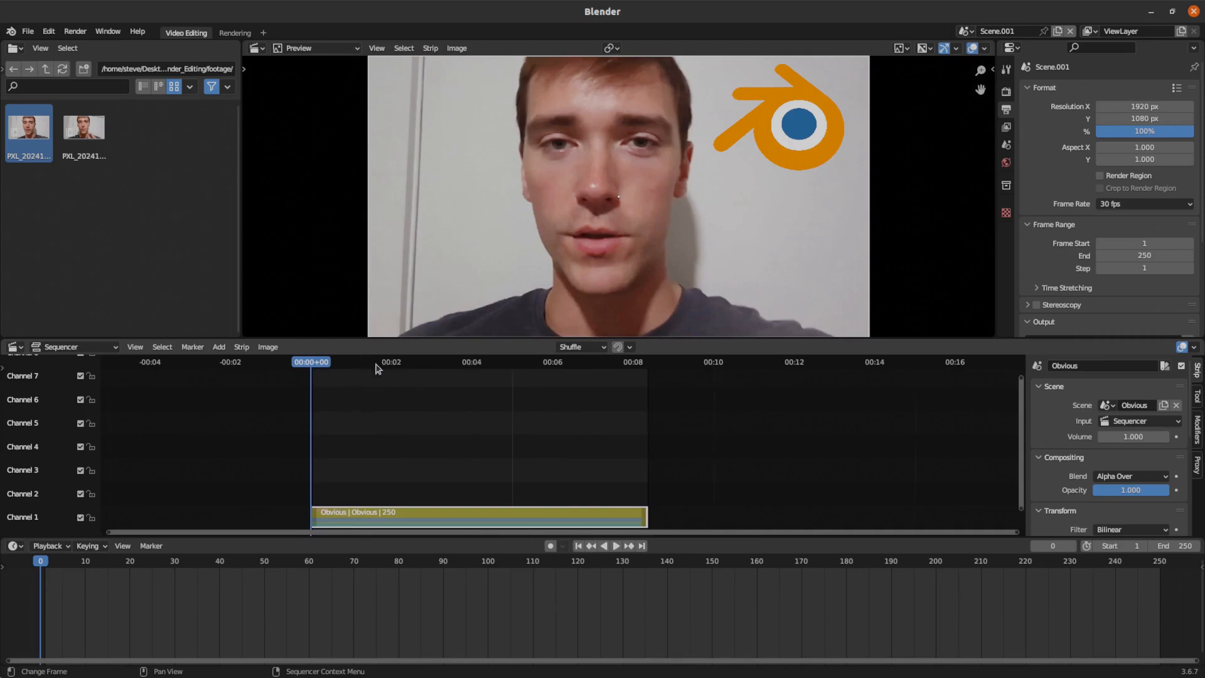
scroll(466, 472, "down", 4)
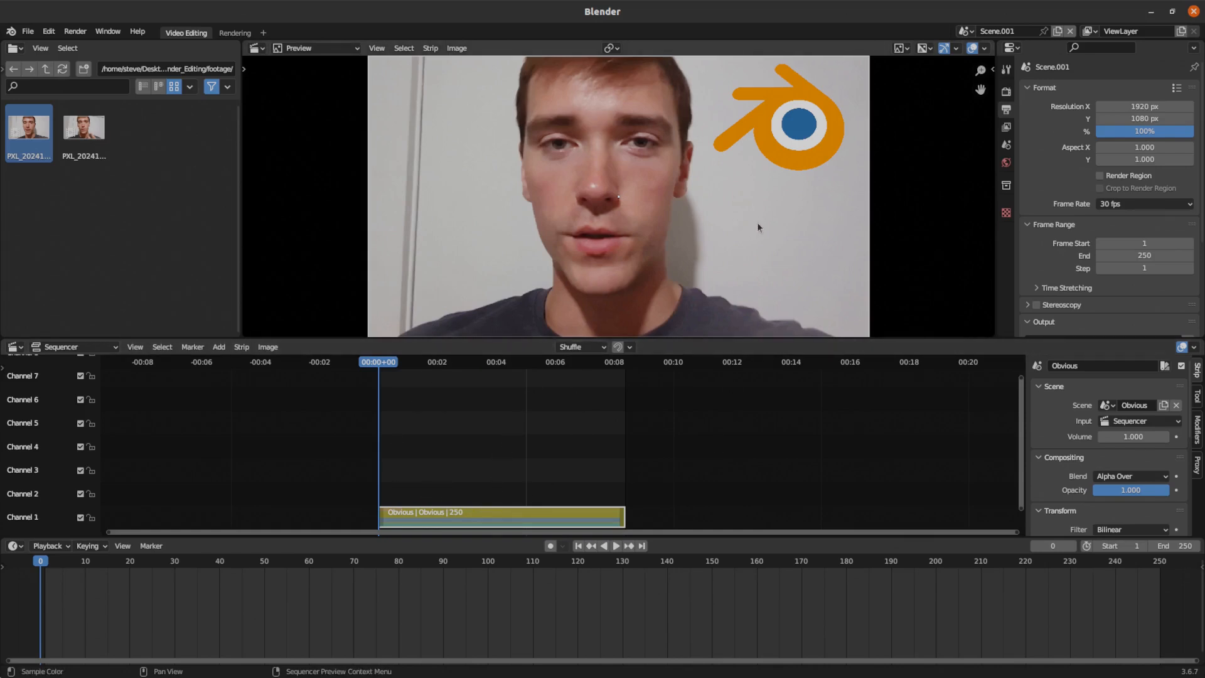
Step: Shrink the Obvious scene strip in the preview and move it to the upper left of the frame
key("s")
left_click(669, 190)
key("g")
left_click(532, 133)
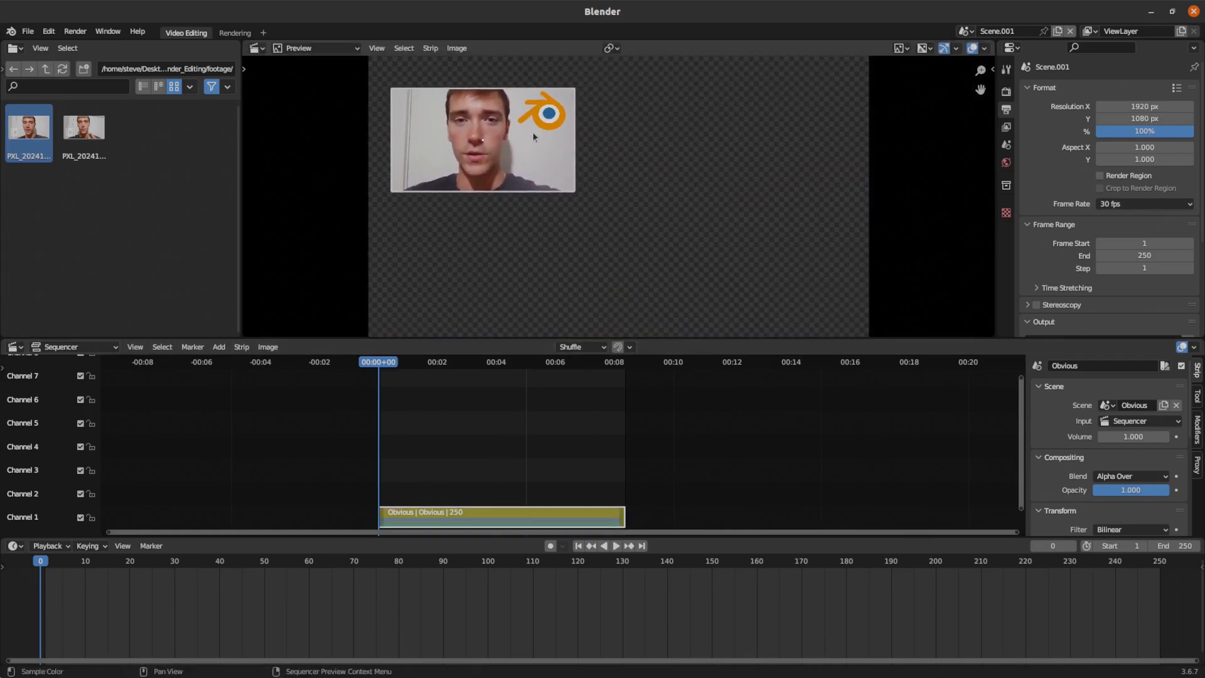
Step: Rotate the Obvious scene strip nearly a quarter turn counterclockwise and play the result up to frame 32
key("r")
left_click(506, 86)
key("space")
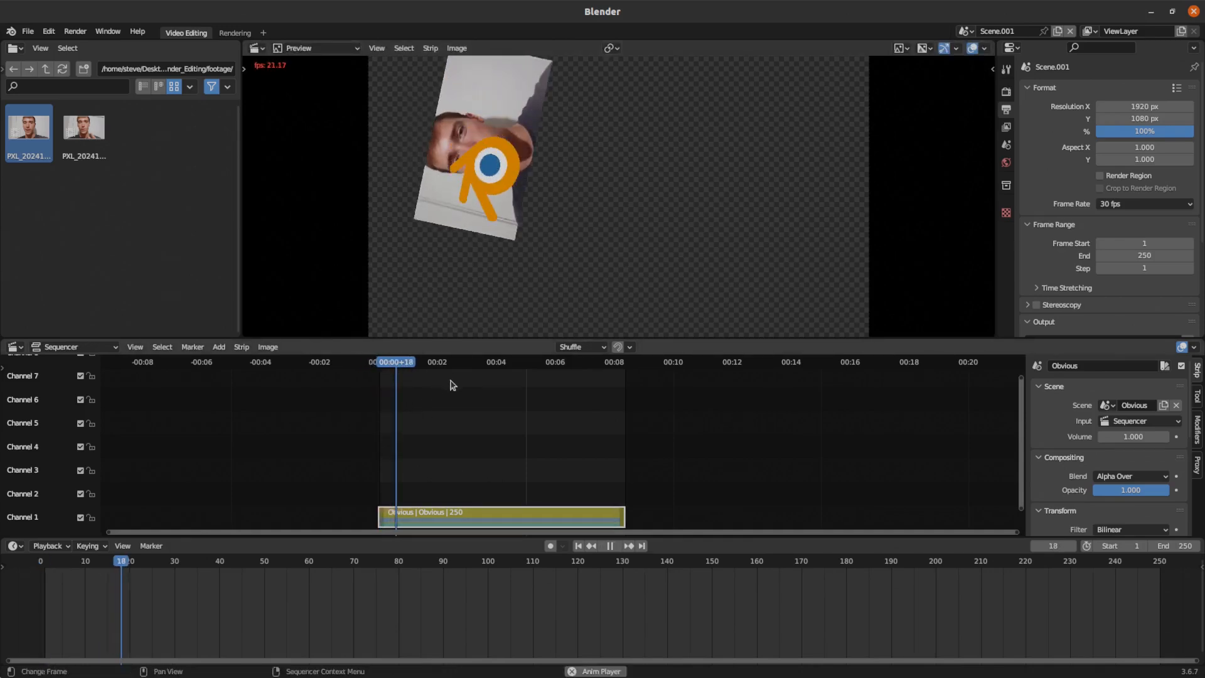
key("space")
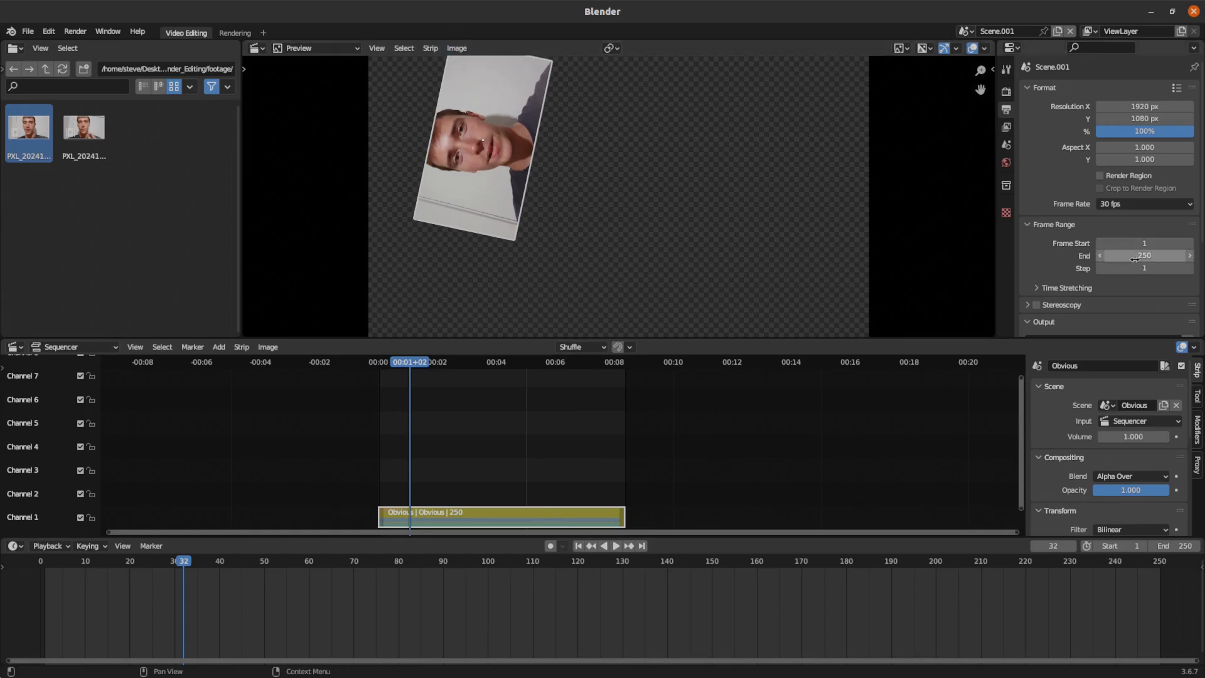
Step: Set the scene's end frame to 245 and check the frame rate options
left_click_drag(1137, 258, 1066, 268)
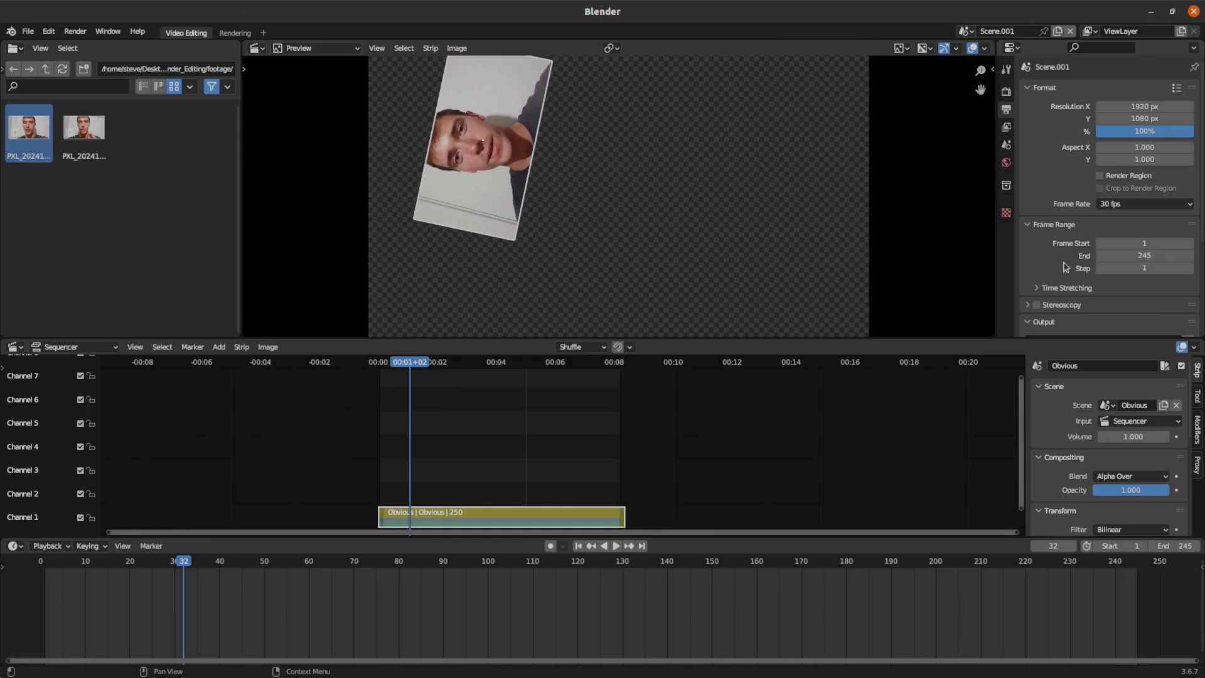
left_click(1123, 204)
Step: Check the render output path and the file format setting
scroll(1064, 248, "down", 5)
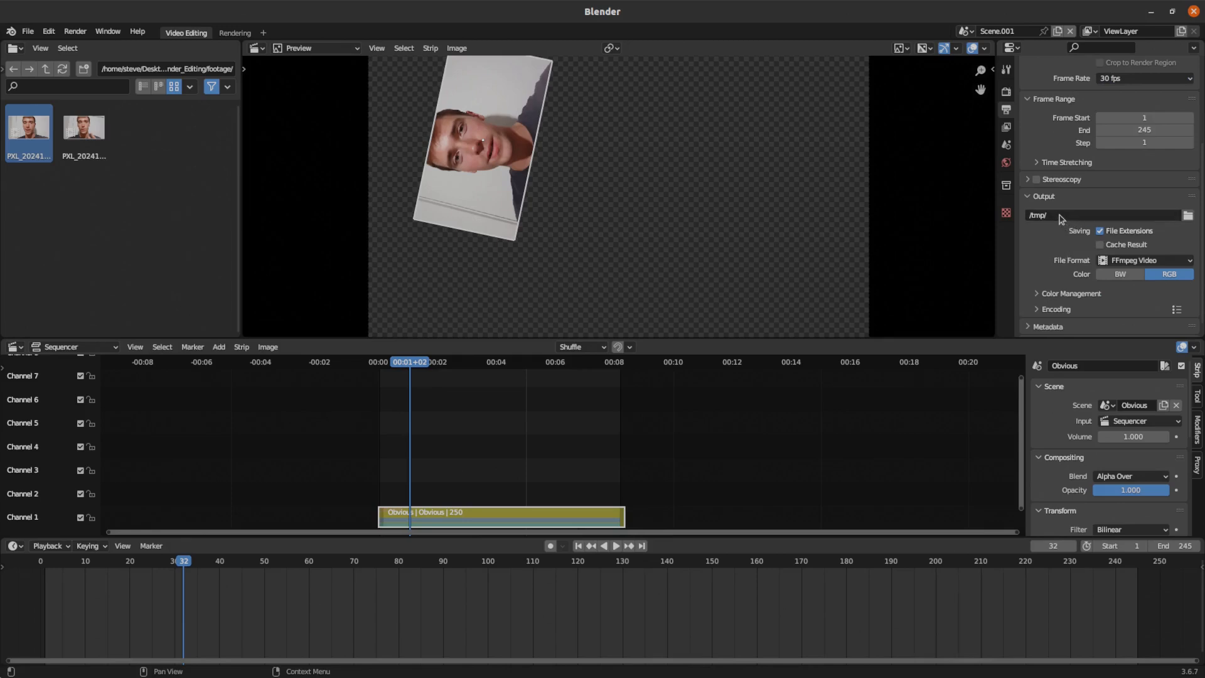
left_click(1061, 217)
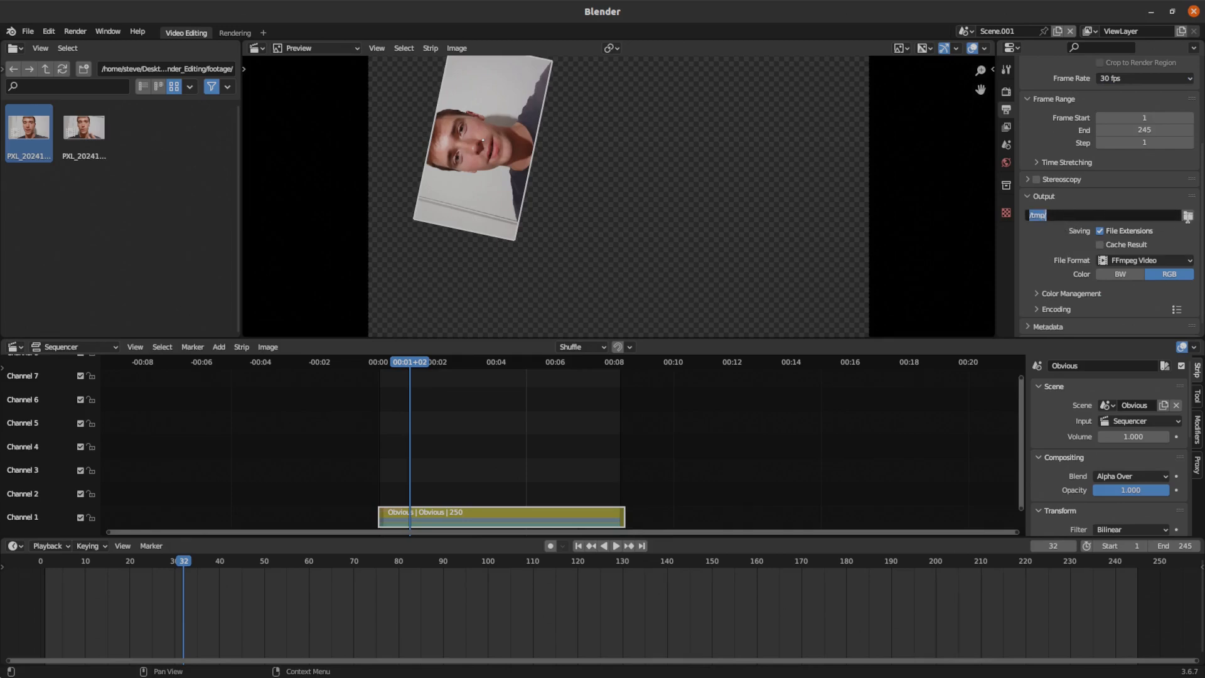
left_click(1050, 239)
left_click(1145, 259)
scroll(1045, 277, "down", 1)
Step: Expand the encoding settings and examine the container, the video settings and the available audio codecs
left_click(1045, 296)
scroll(1045, 297, "down", 6)
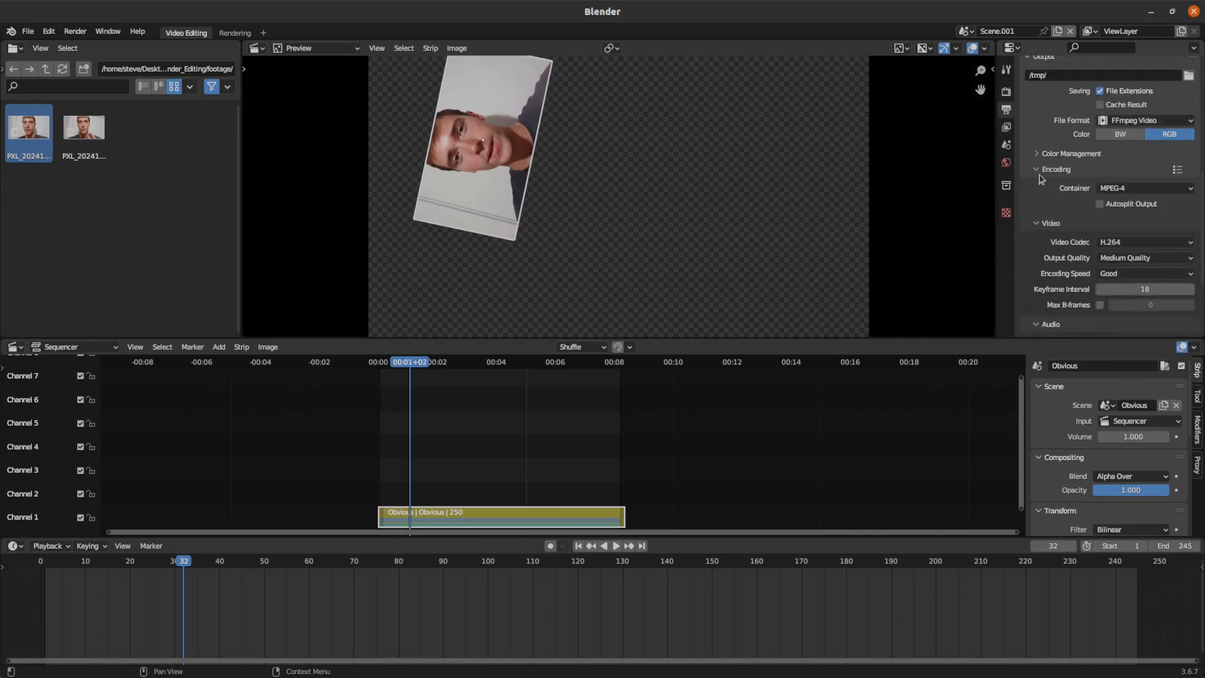
scroll(1105, 166, "down", 3)
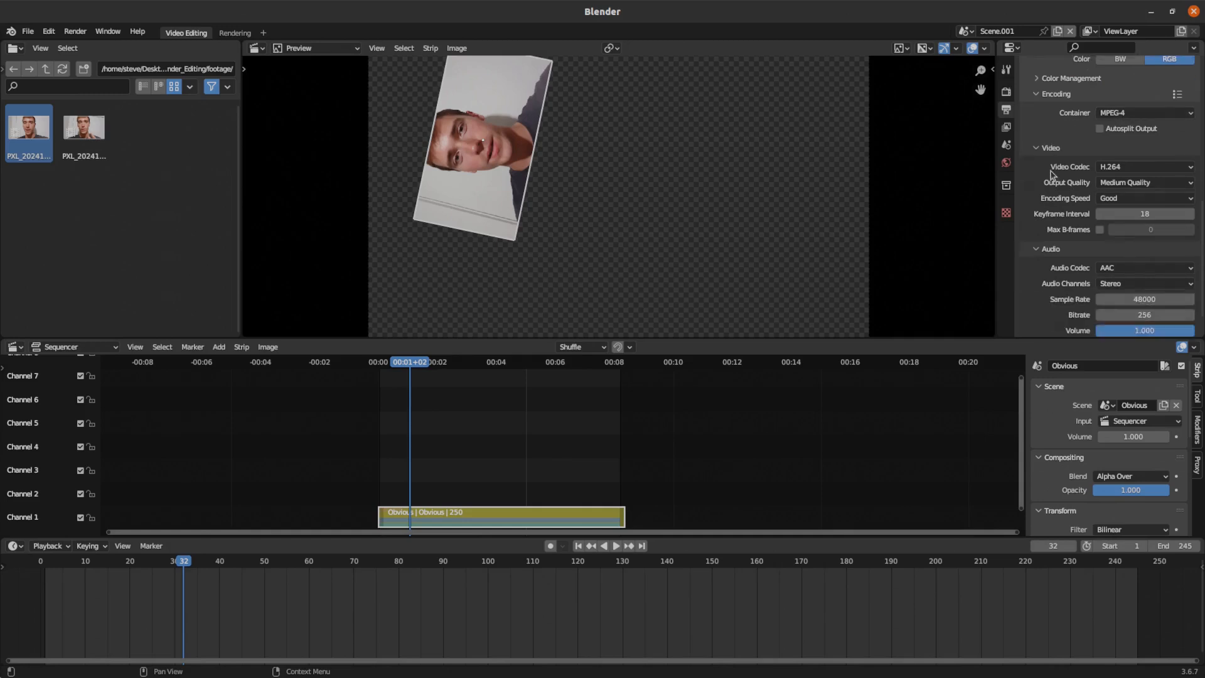
scroll(1070, 165, "down", 1)
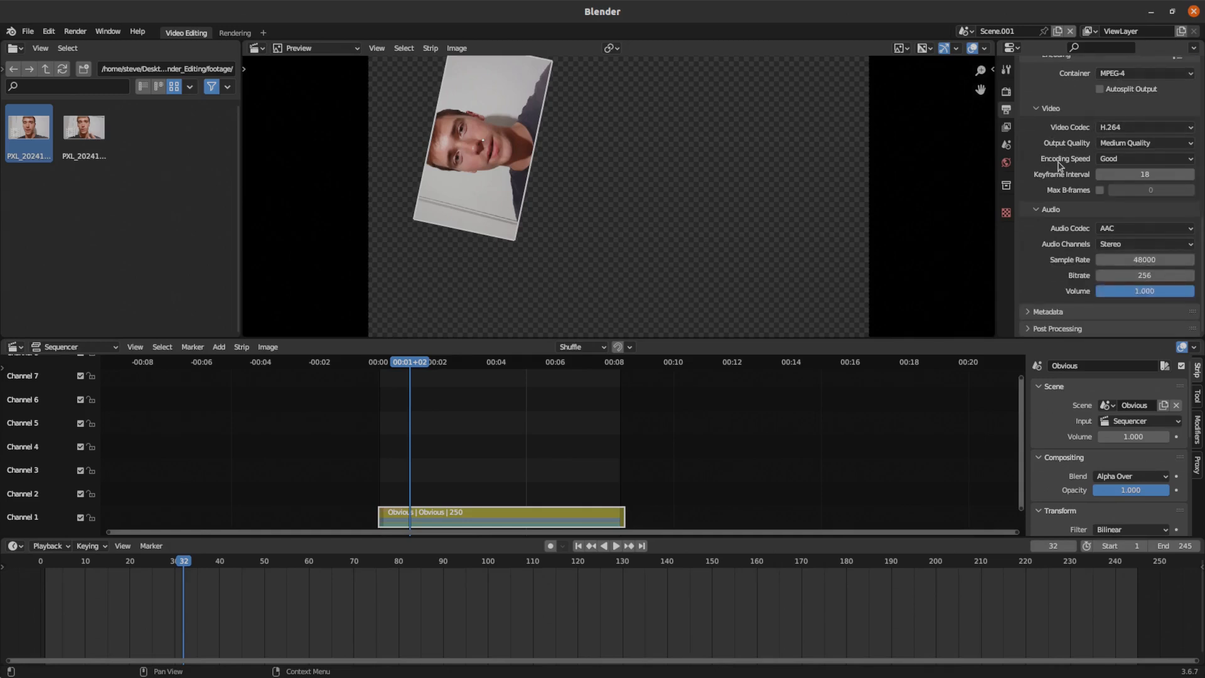
left_click(1120, 229)
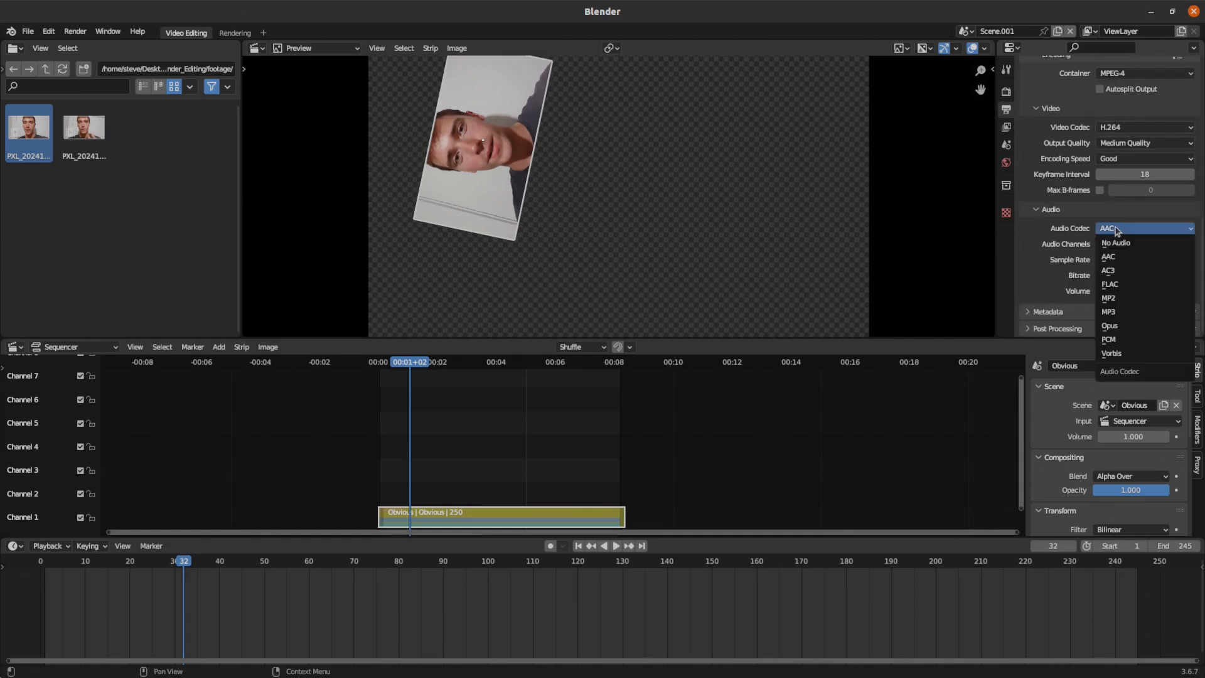
left_click(1115, 230)
left_click(1106, 230)
left_click(1106, 230)
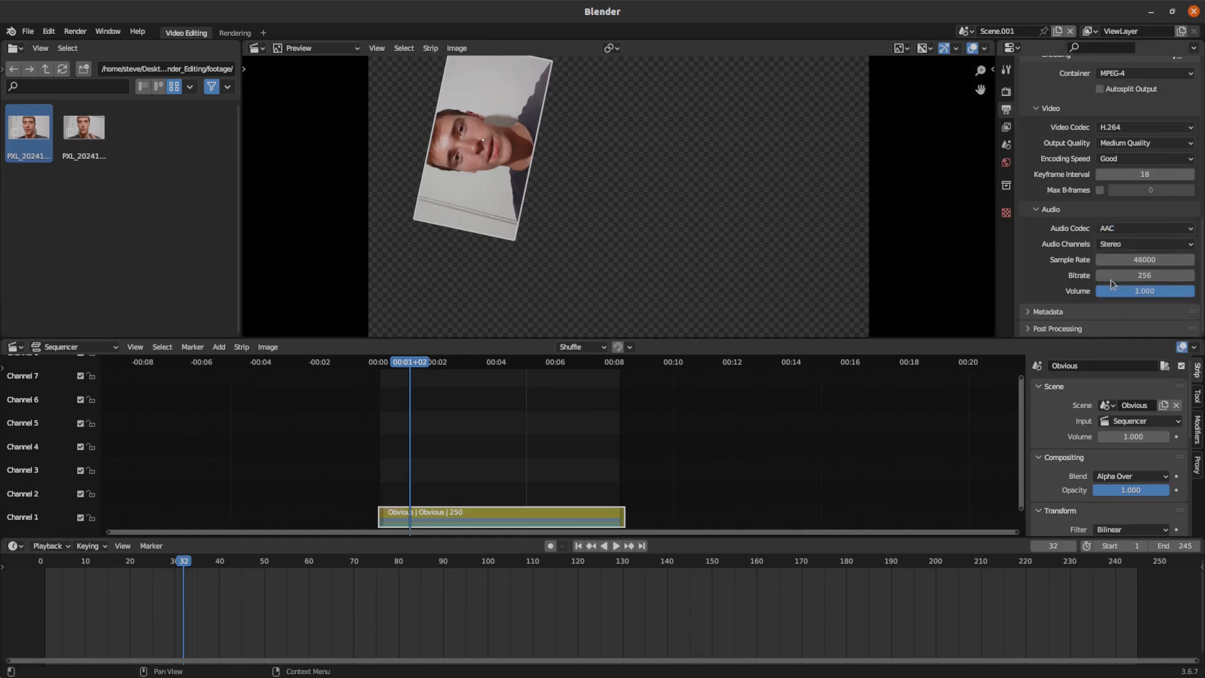
left_click(1107, 229)
Step: Render the scene as an animation, move the render window to view progress, and close it
left_click(76, 31)
left_click(106, 60)
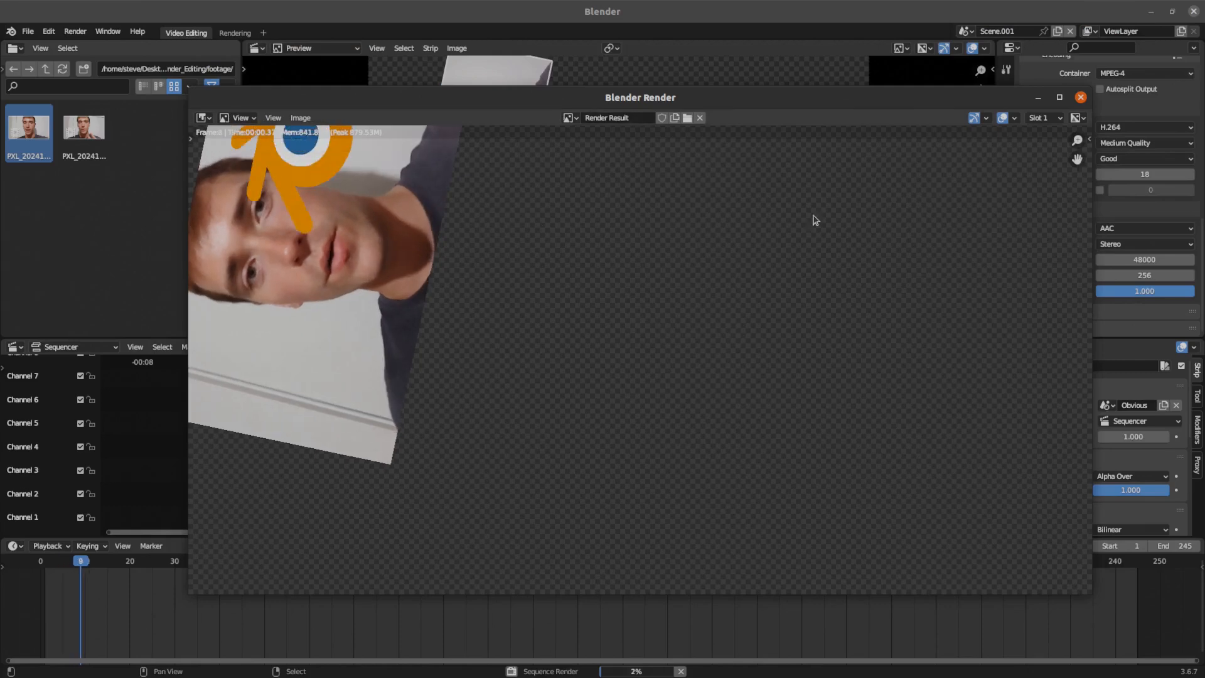
left_click_drag(783, 110, 840, 76)
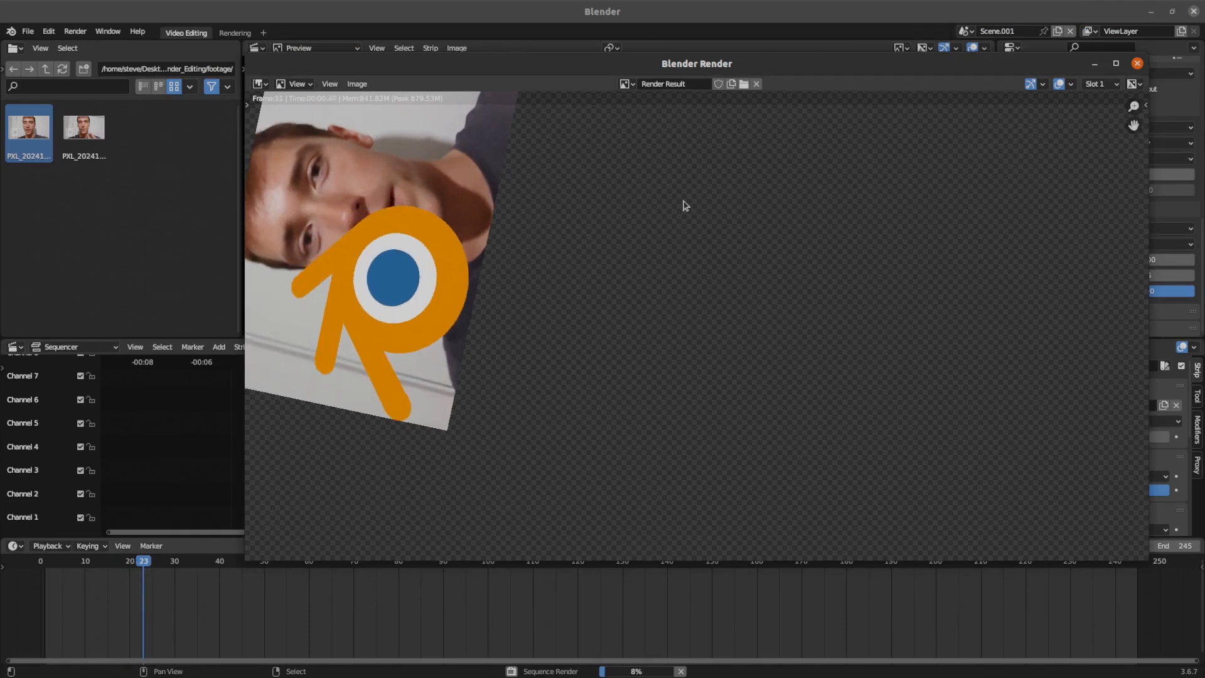
key("Escape")
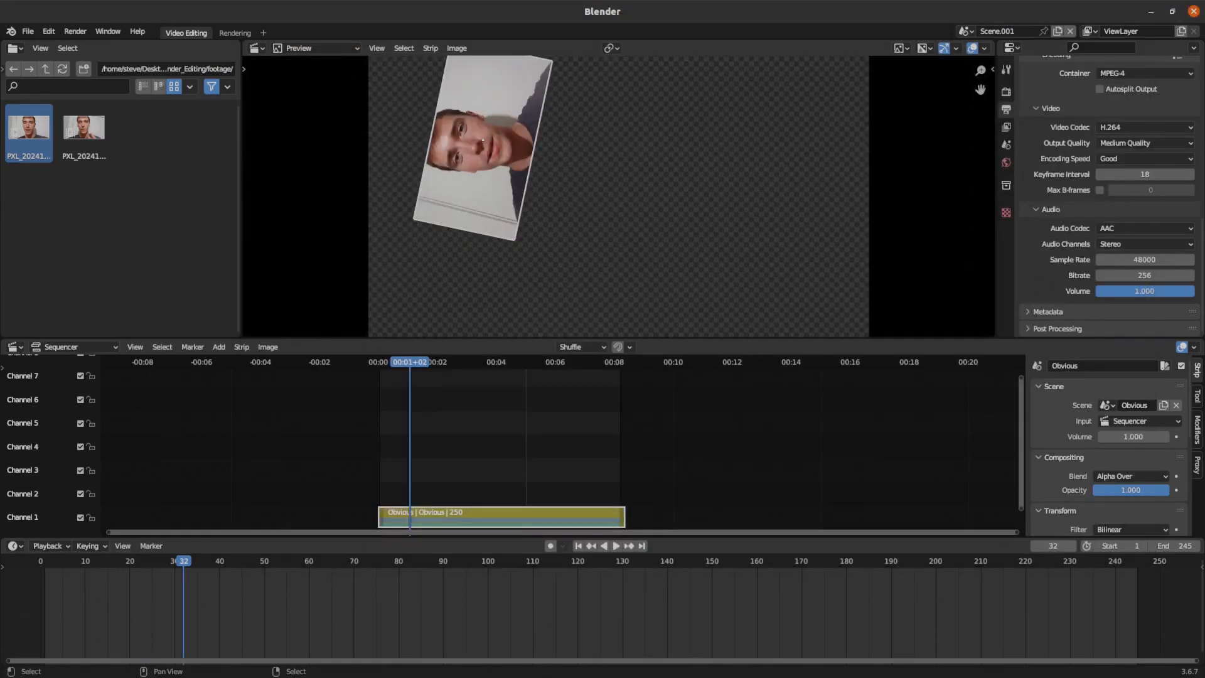